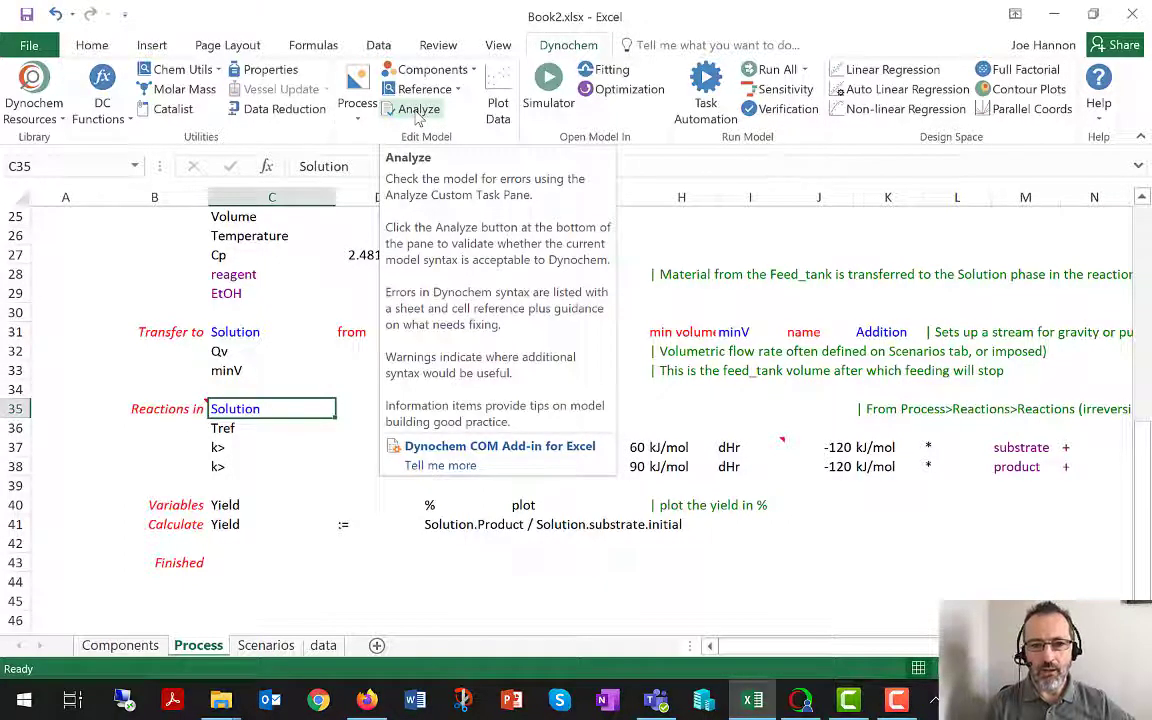
Open the Analyzer, replace EtOH in cell C29 of the Process sheet with an undefined component name, and analyze the model.
left_click(418, 112)
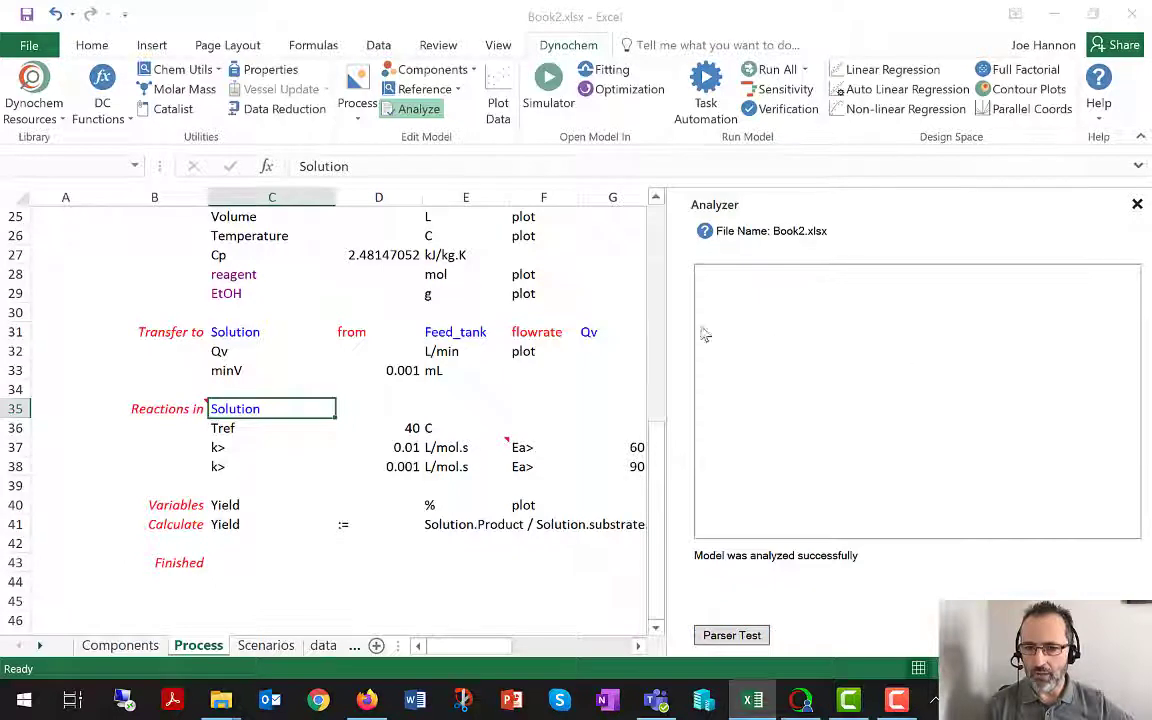
left_click(228, 295)
type("joe")
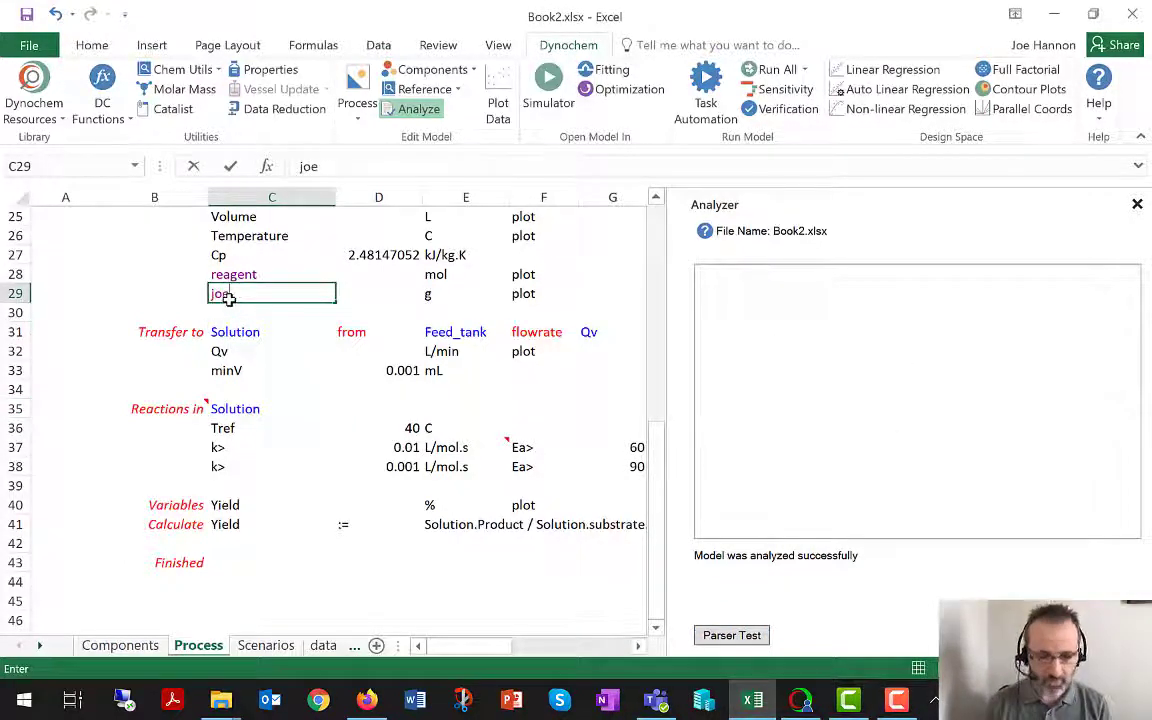
key("Return")
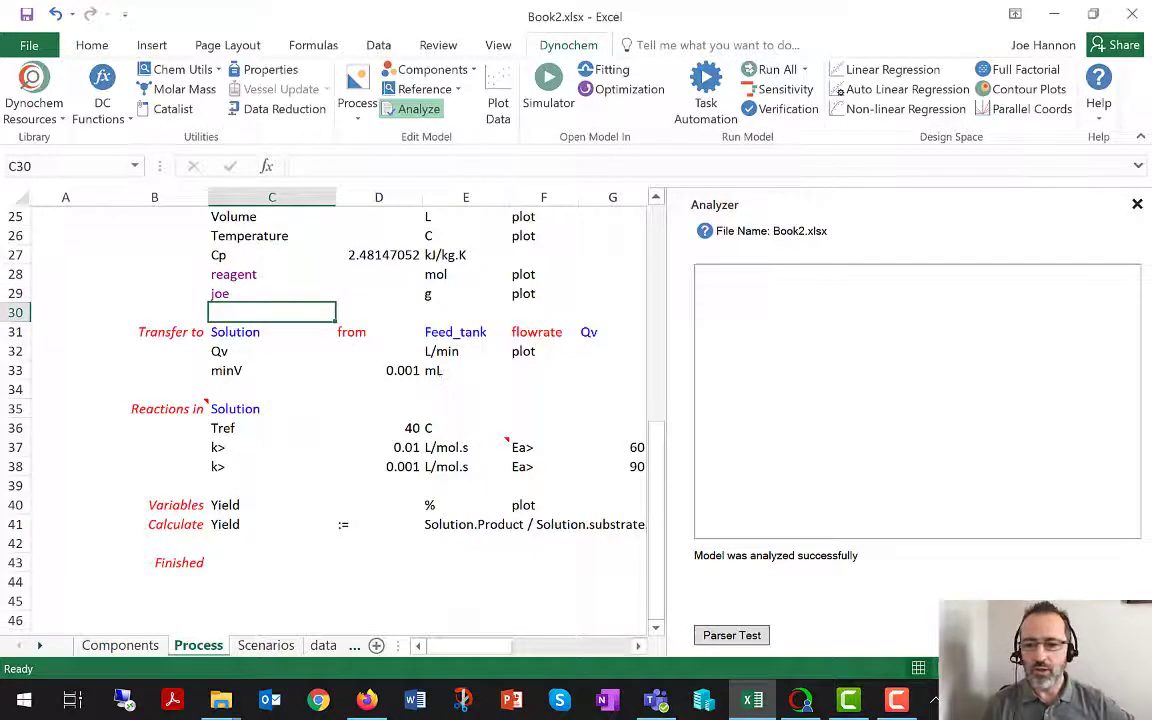
left_click(739, 636)
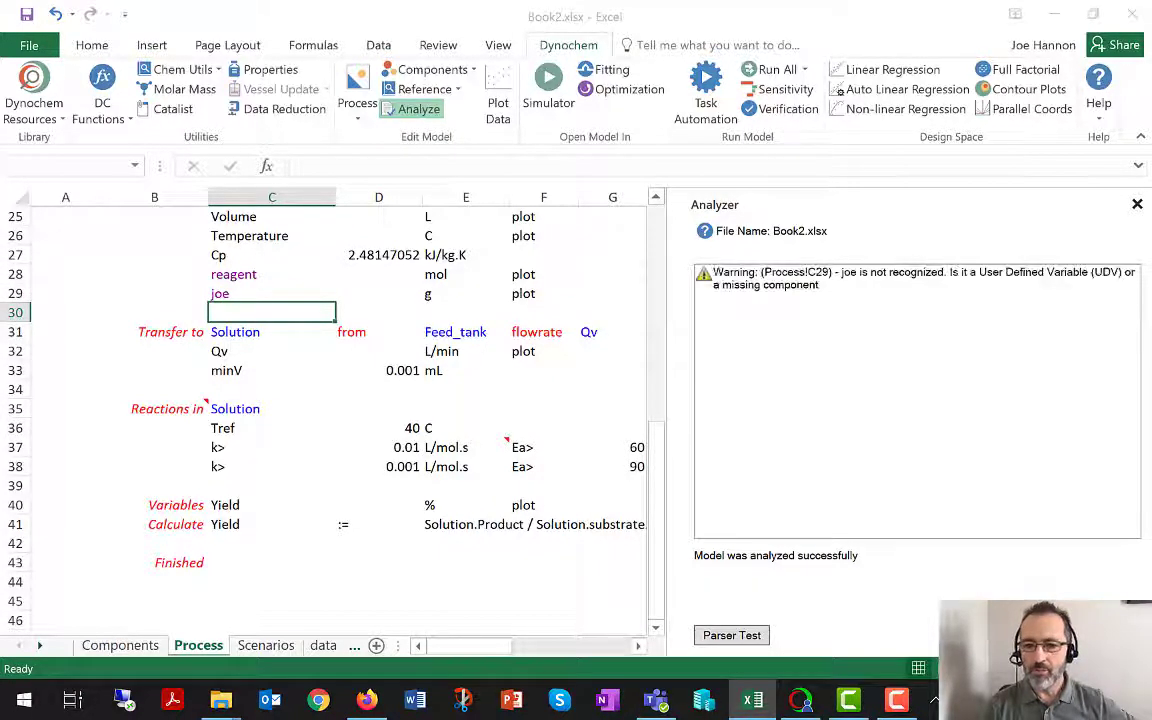
Jump to the cell behind the Analyzer's unrecognized-component warning, then close the Analyzer.
left_click(800, 288)
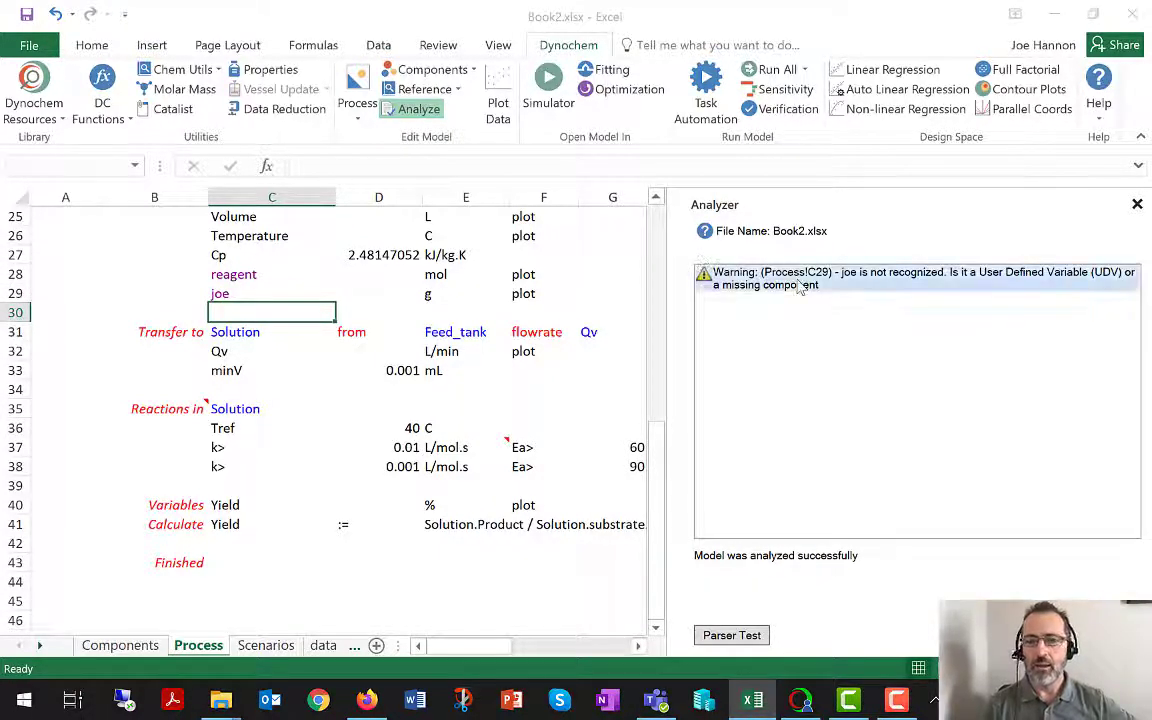
left_click(800, 288)
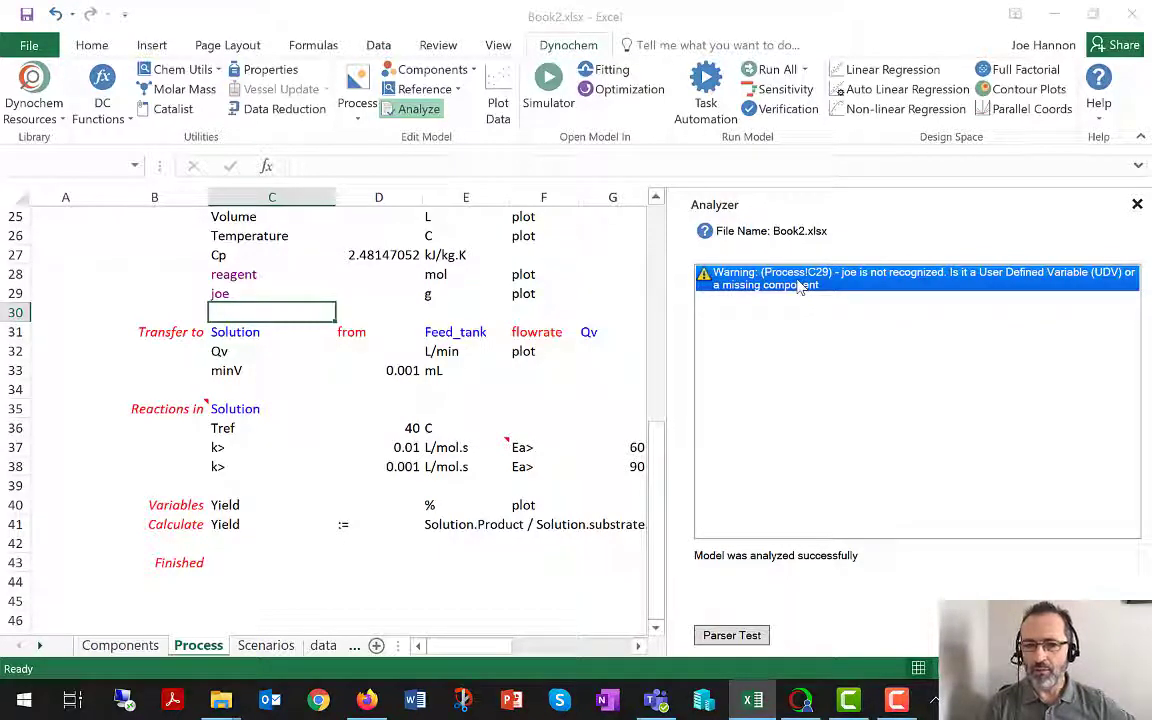
double_click(800, 288)
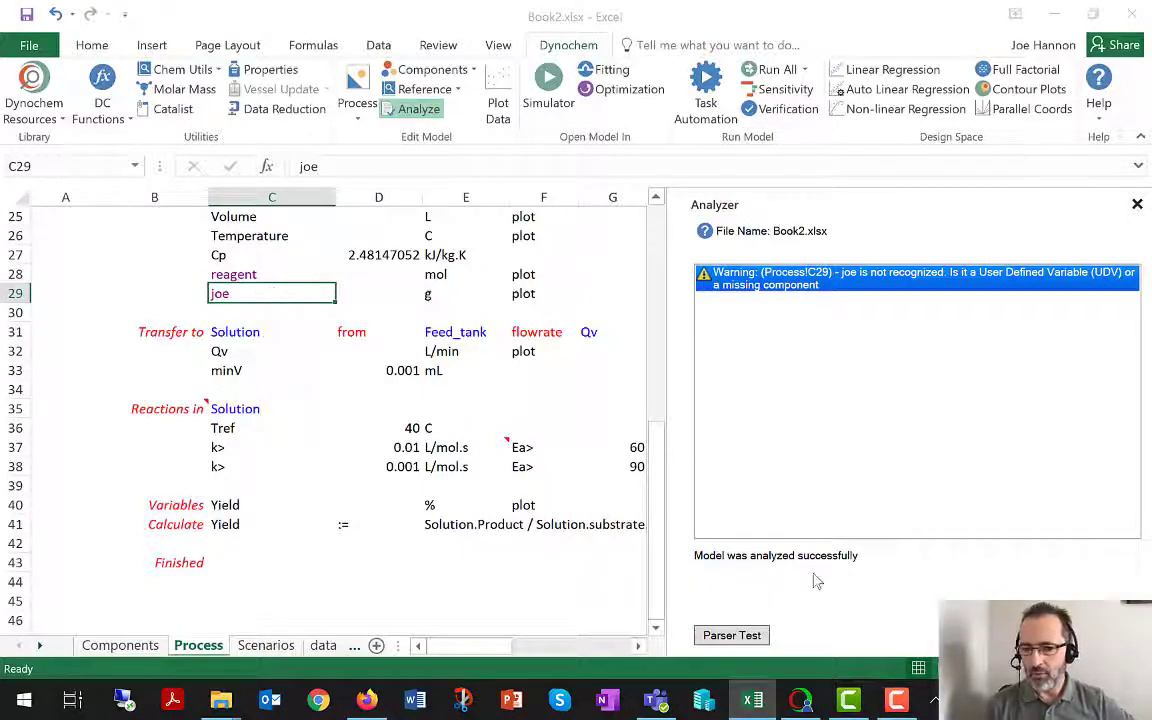
left_click(1137, 204)
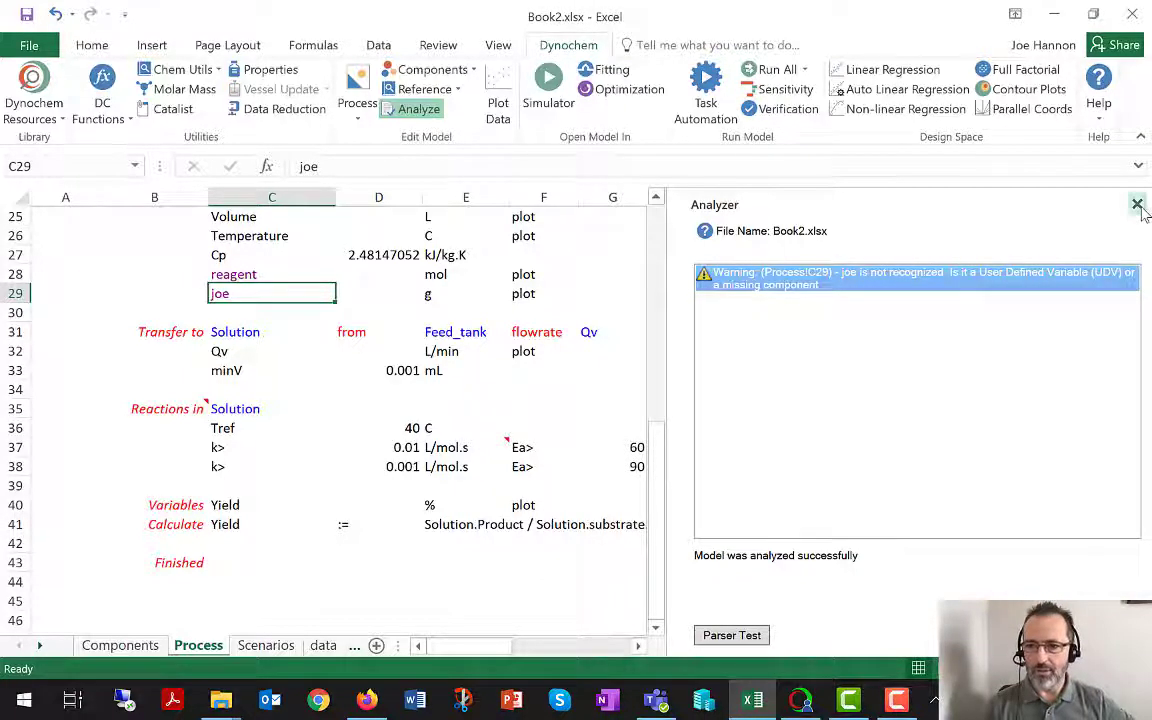
left_click(1137, 204)
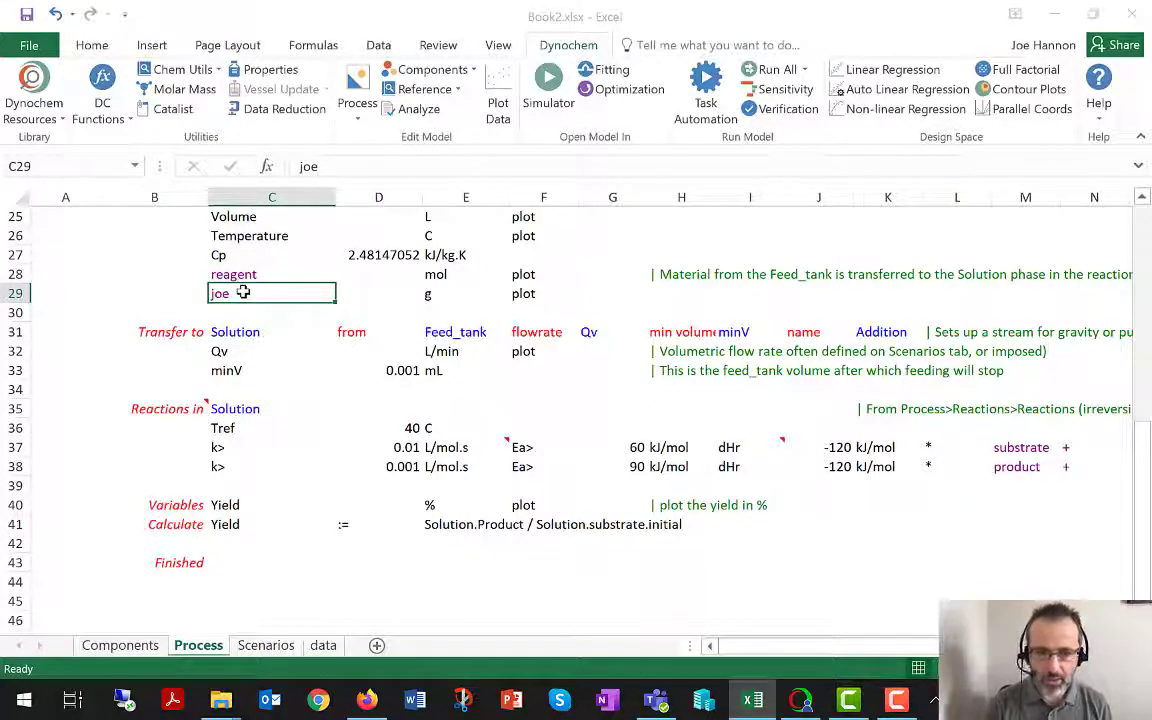
Change the Feed_tank component name in cell C29 back to EtOH.
left_click(243, 292)
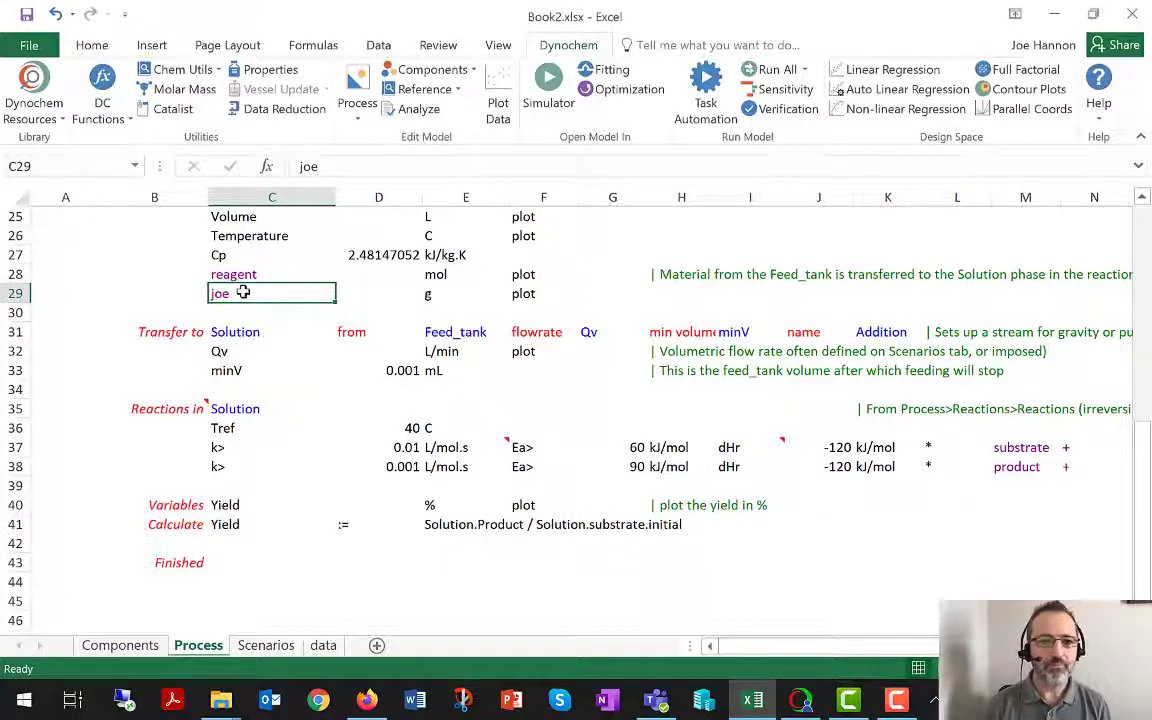
double_click(243, 292)
key("BackSpace")
key("BackSpace")
key("BackSpace")
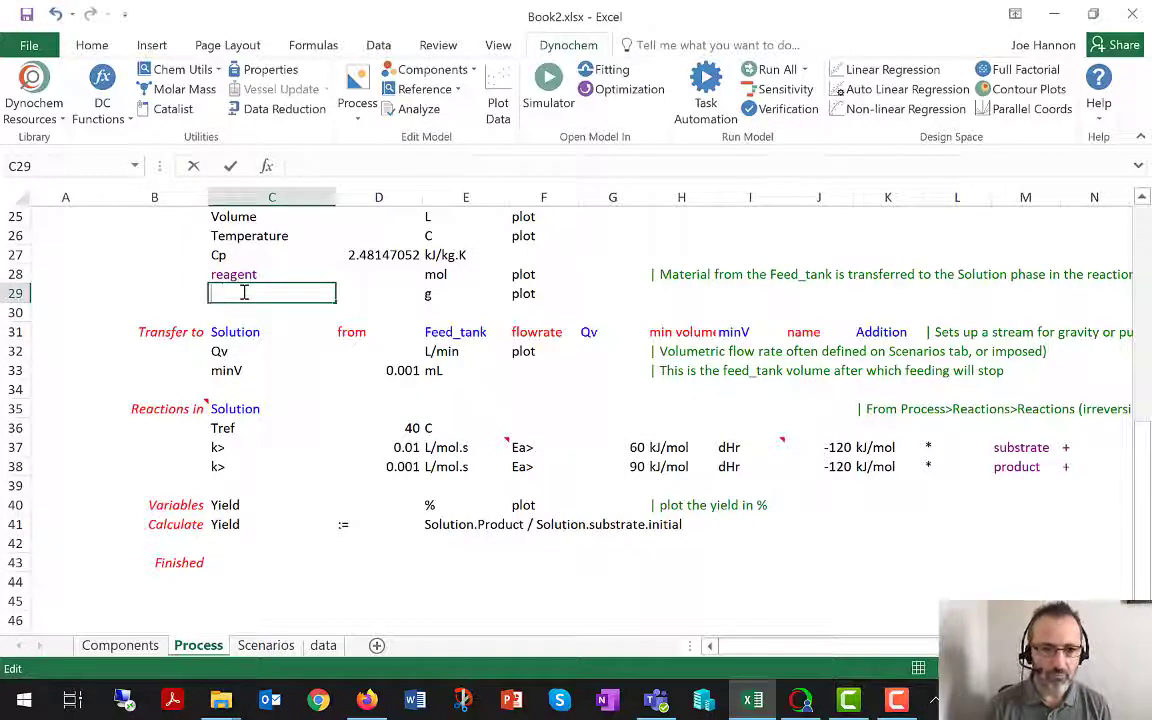
type("EtOH")
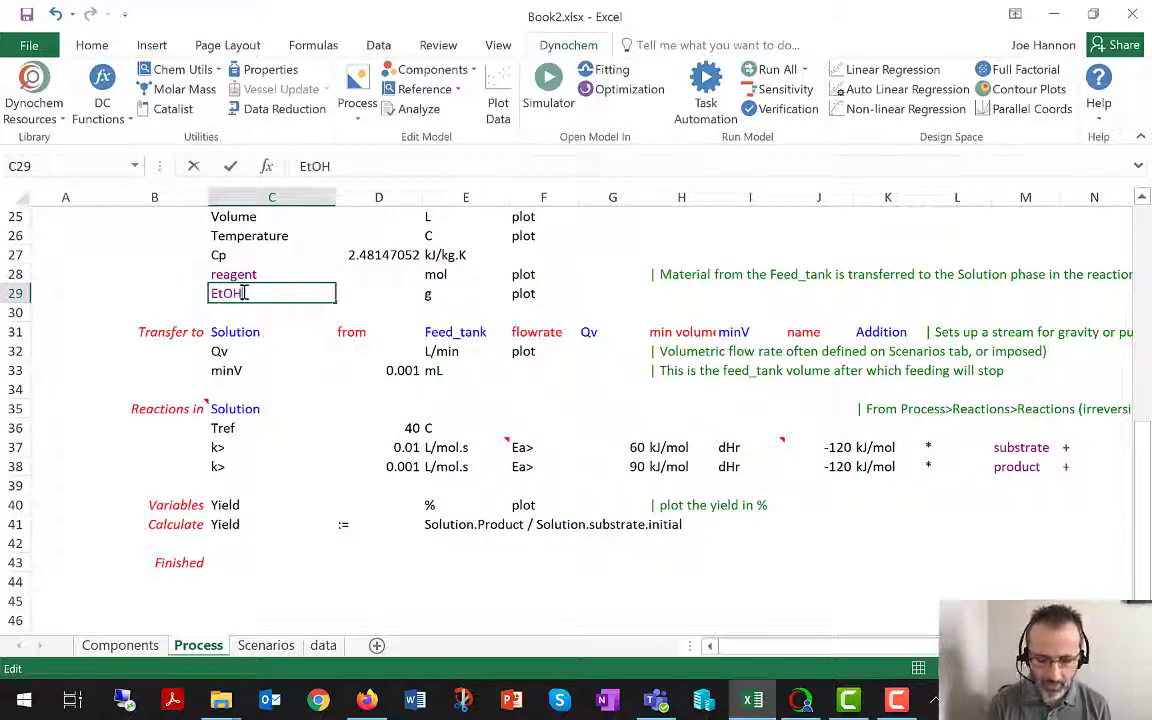
key("Return")
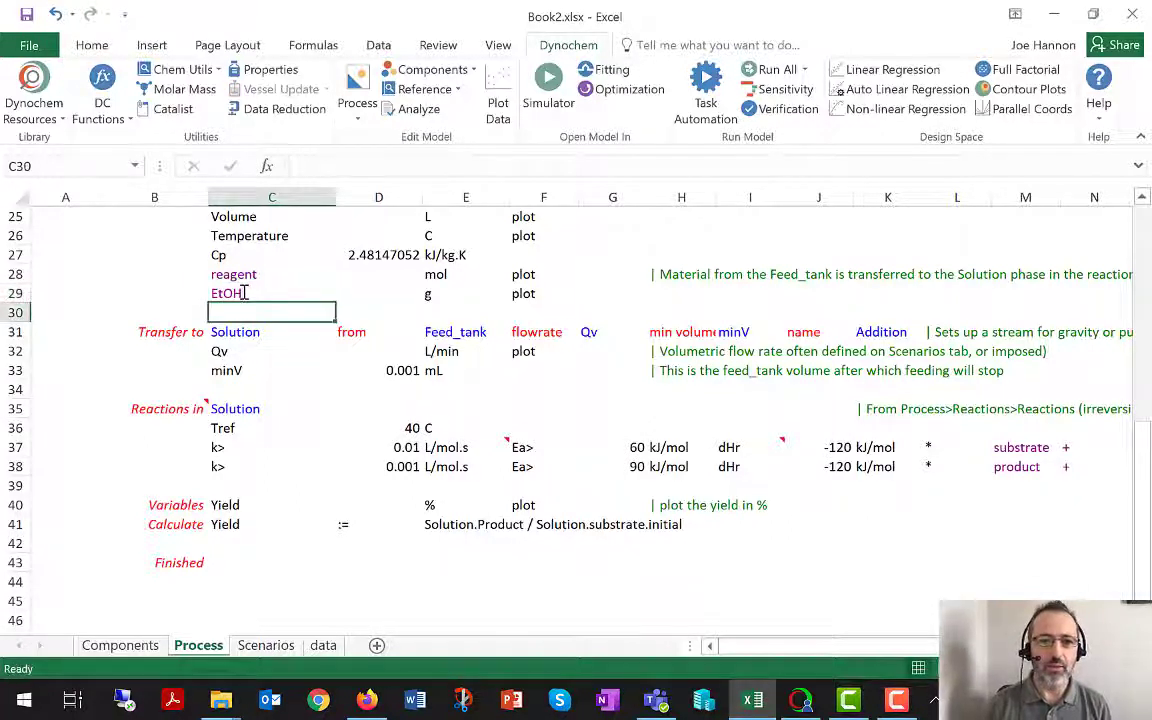
Examine the jacket cooling parameters on the Process sheet, from the UA value down to the coolant1 flow rate.
left_click(250, 408)
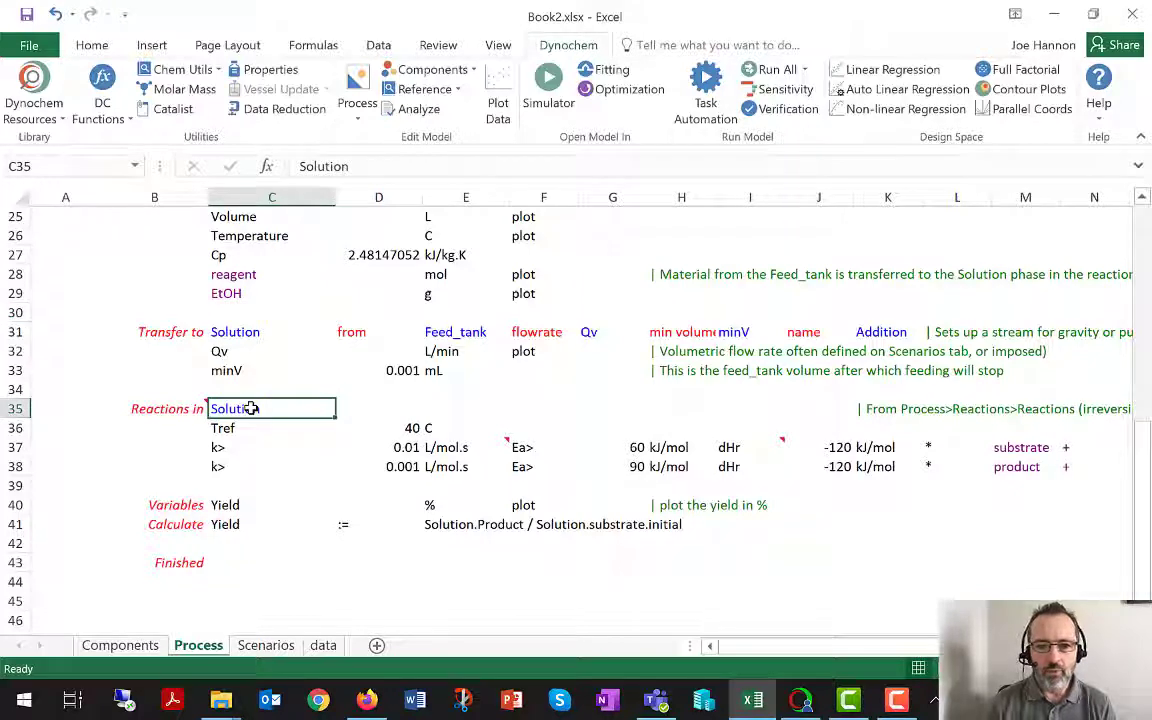
scroll(250, 408, "up", 8)
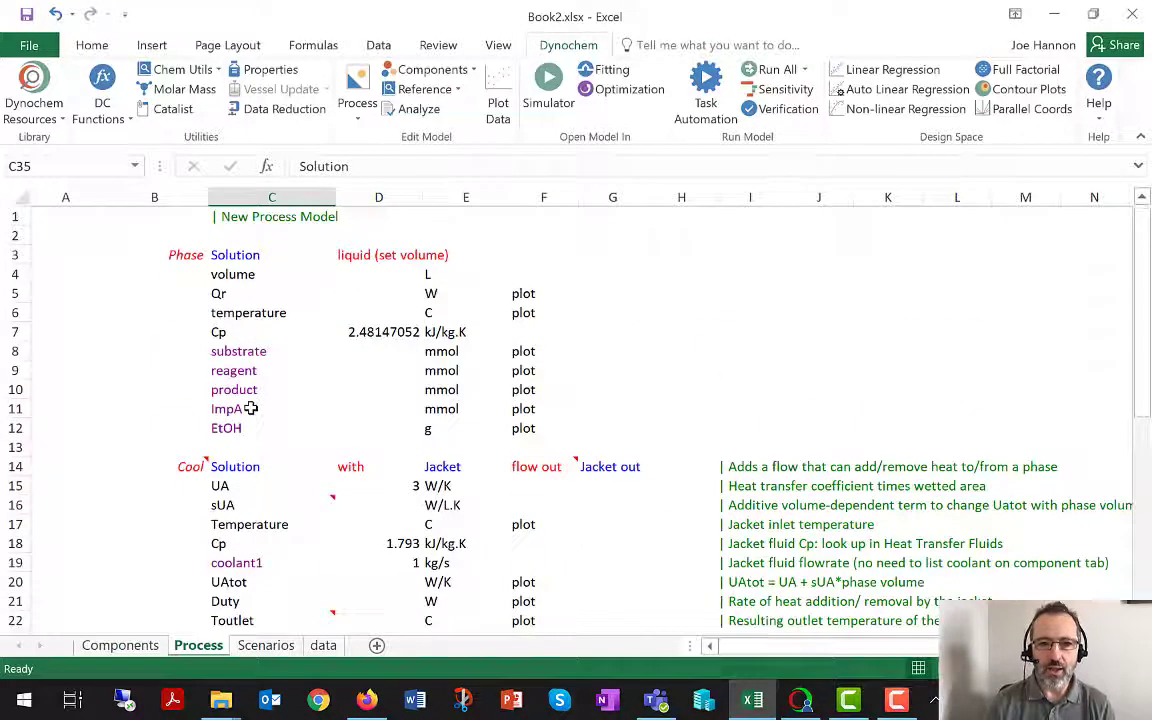
scroll(250, 408, "down", 1)
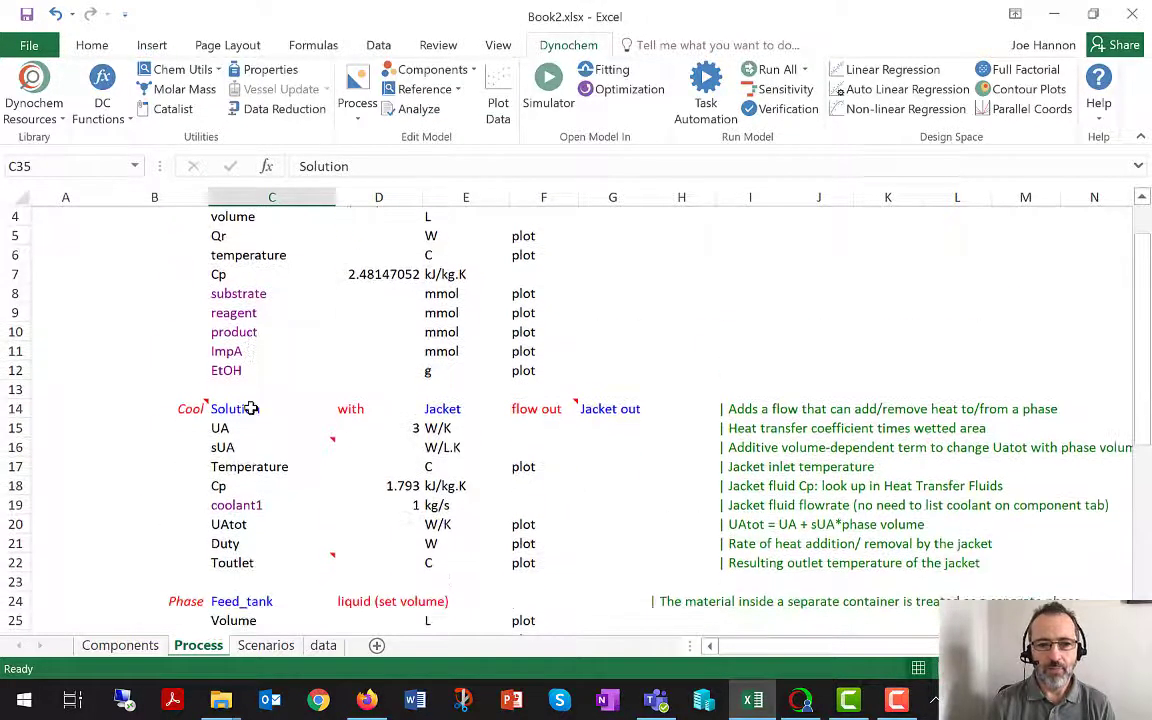
left_click(415, 428)
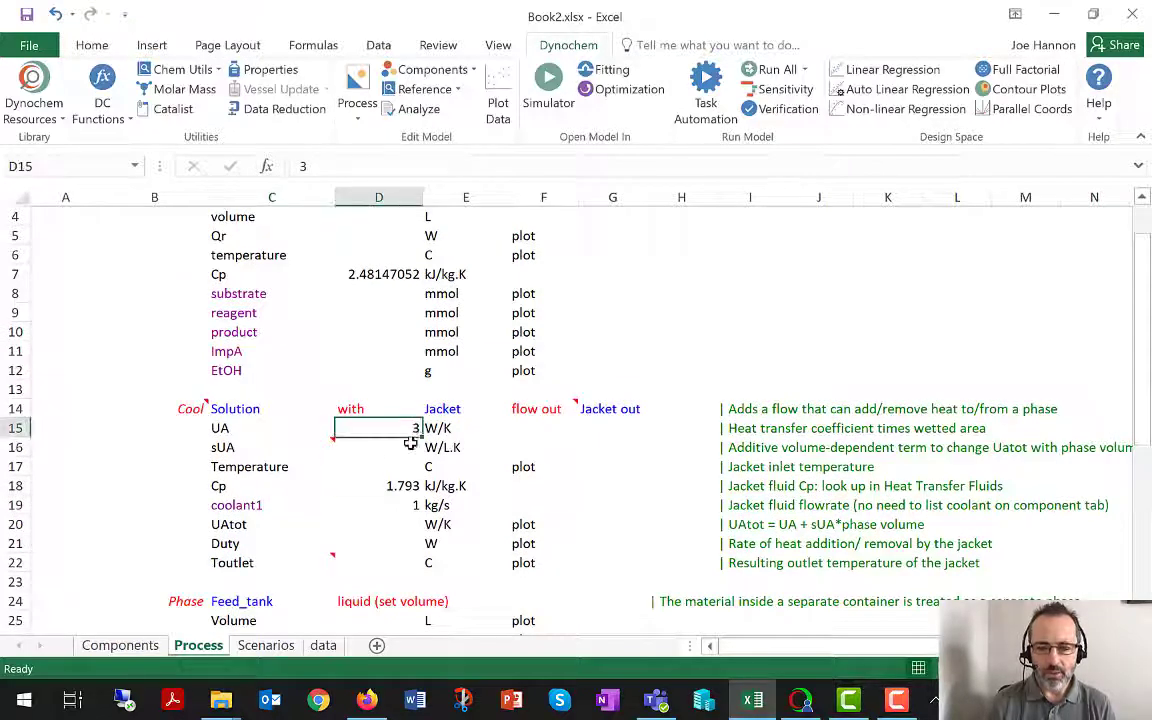
left_click_drag(415, 428, 404, 481)
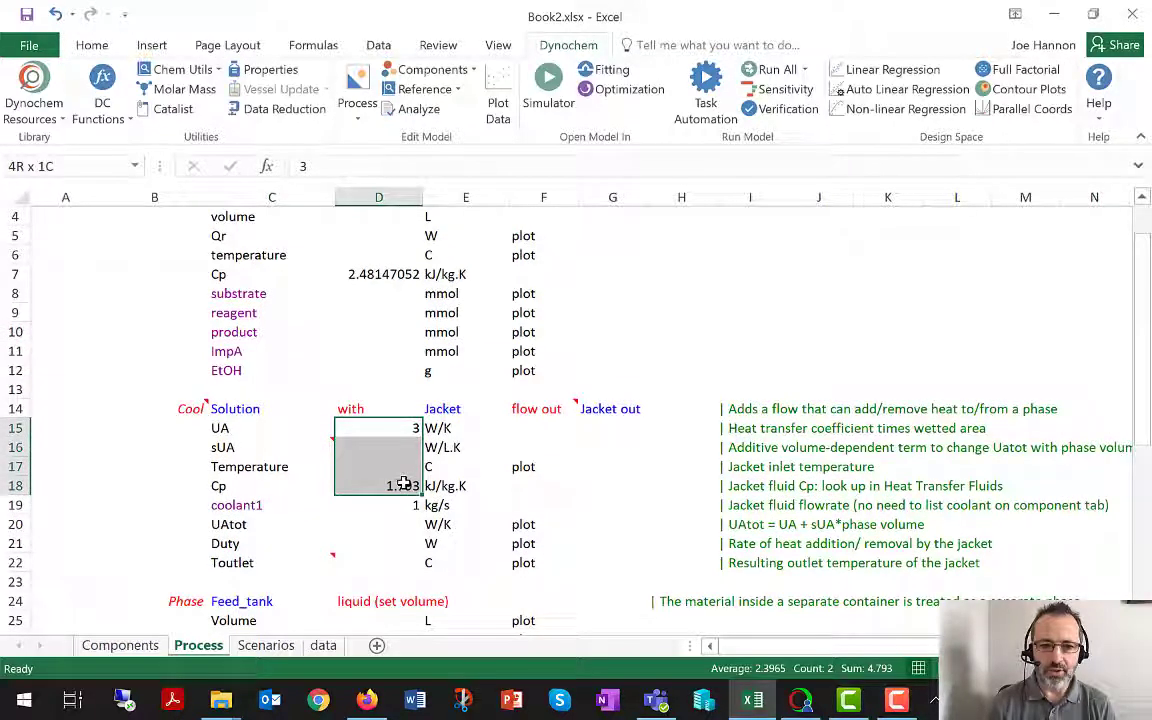
left_click(400, 428)
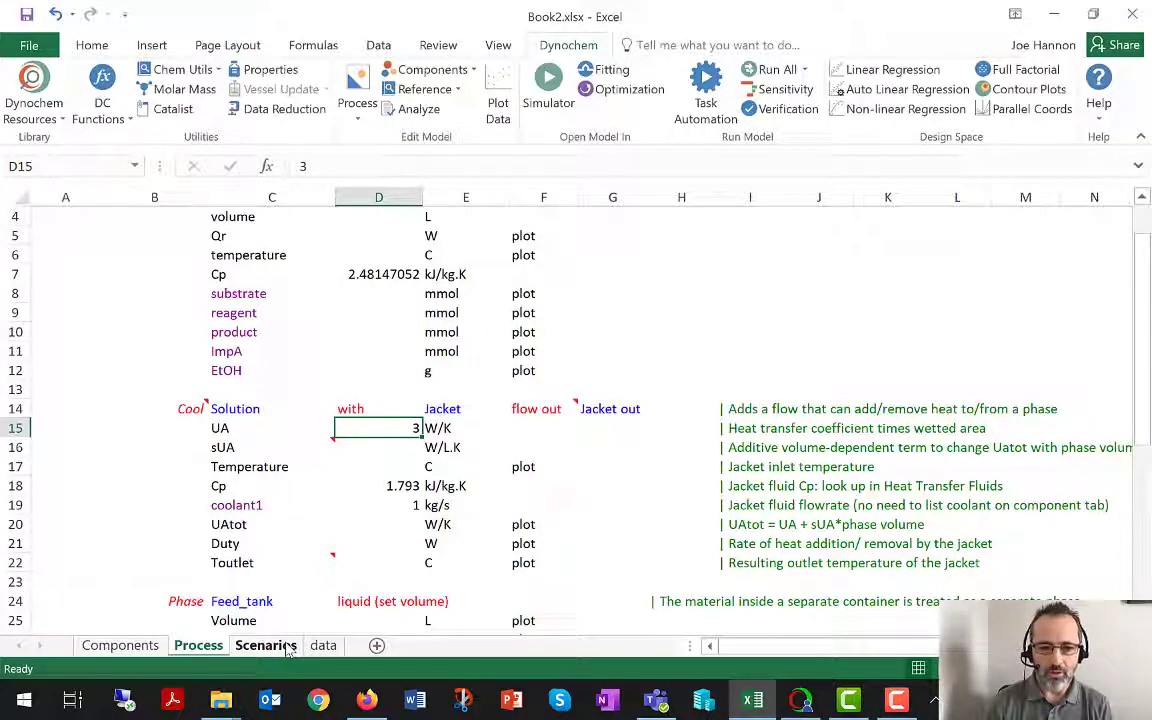
left_click(396, 505)
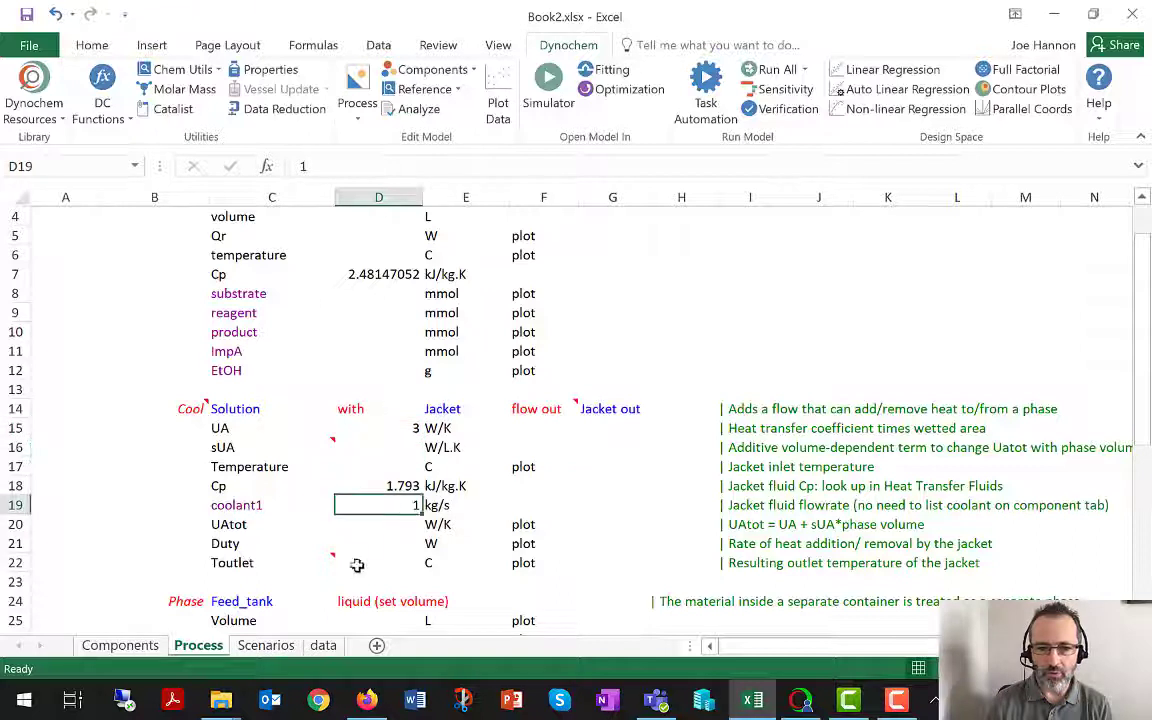
On the Scenarios sheet, head column L with the item Jacket and the variable UA.
left_click(268, 646)
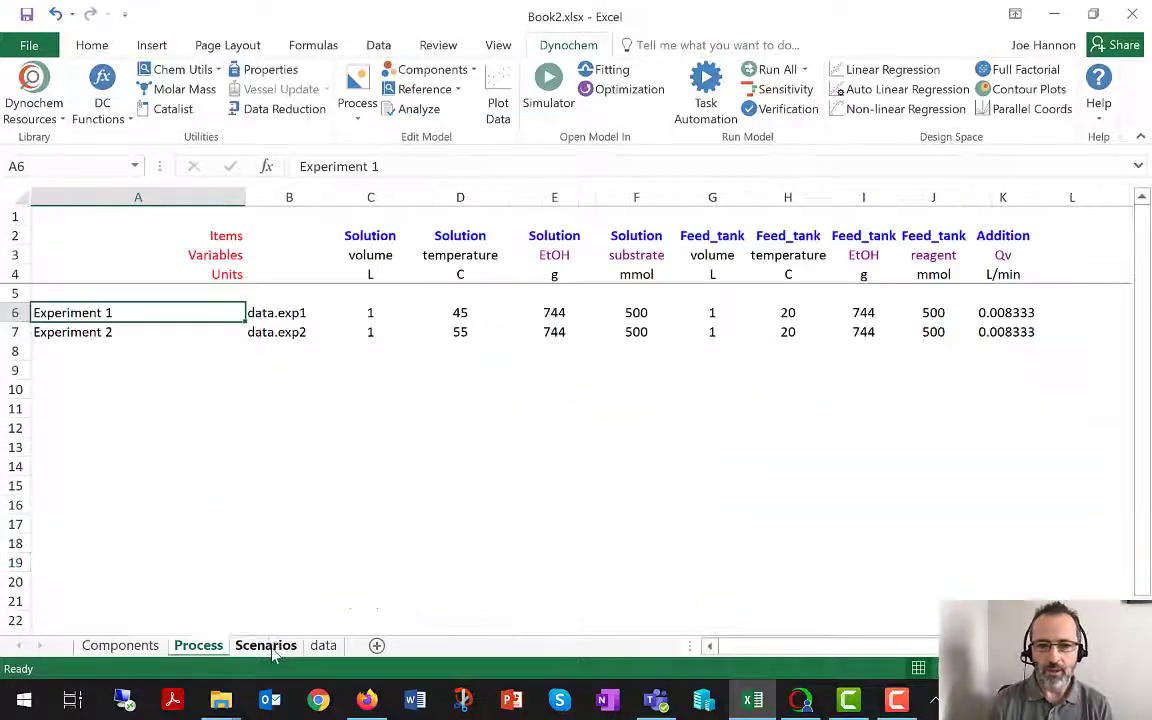
left_click(1071, 238)
type("Jac")
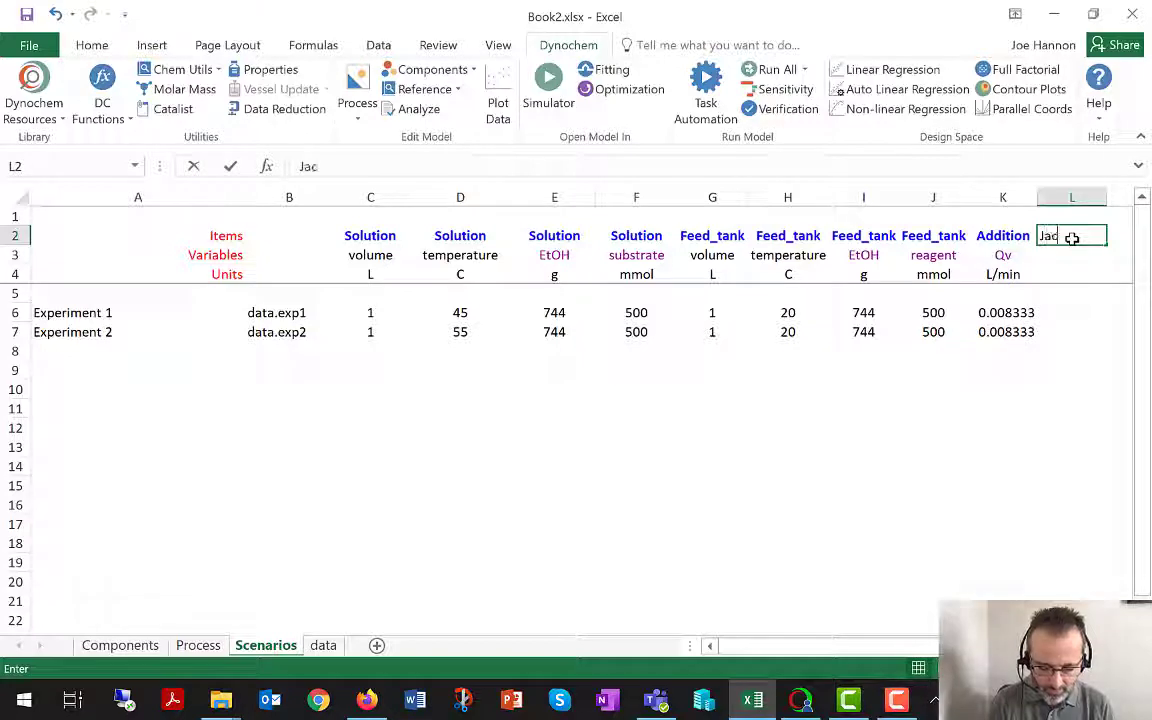
type("ket")
key("Return")
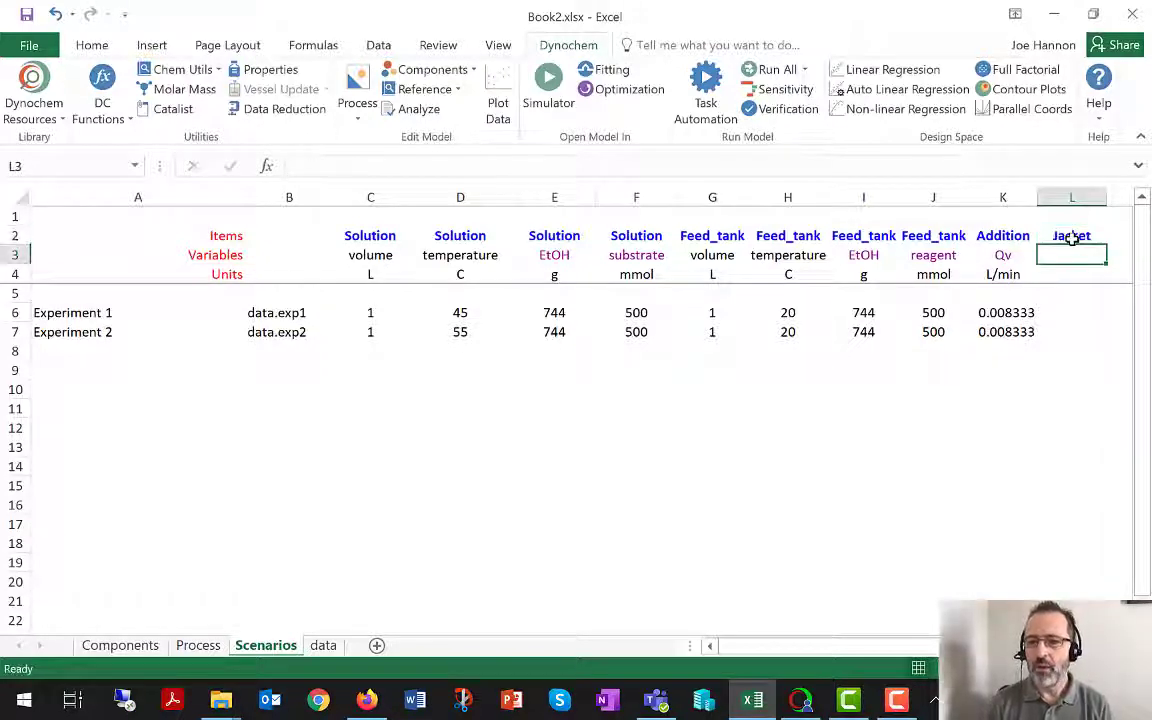
type("UA")
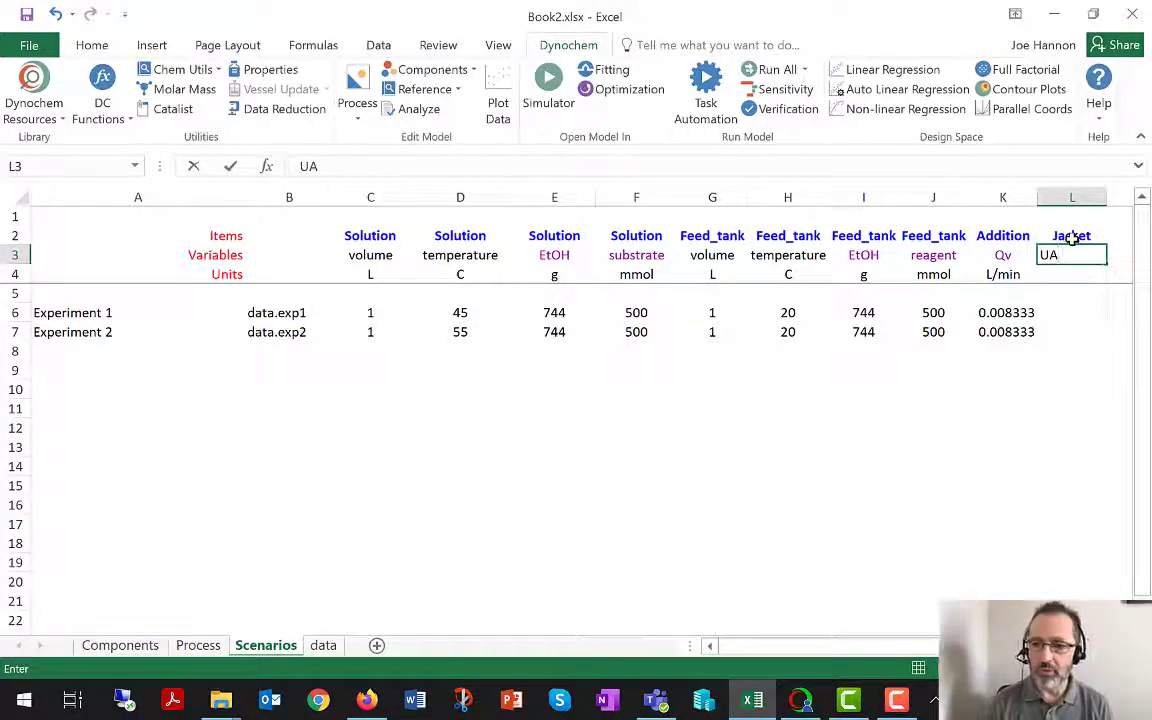
key("Return")
Set the units of the Jacket UA column to W/K.
type("W?K")
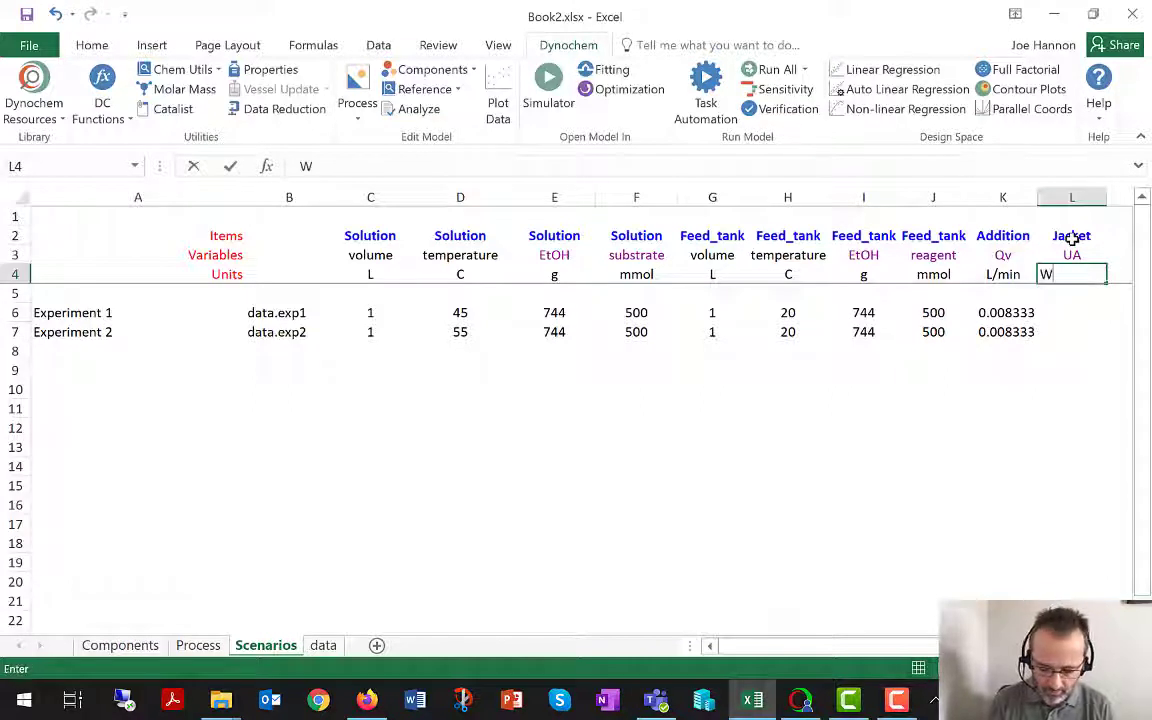
key("BackSpace")
key("BackSpace")
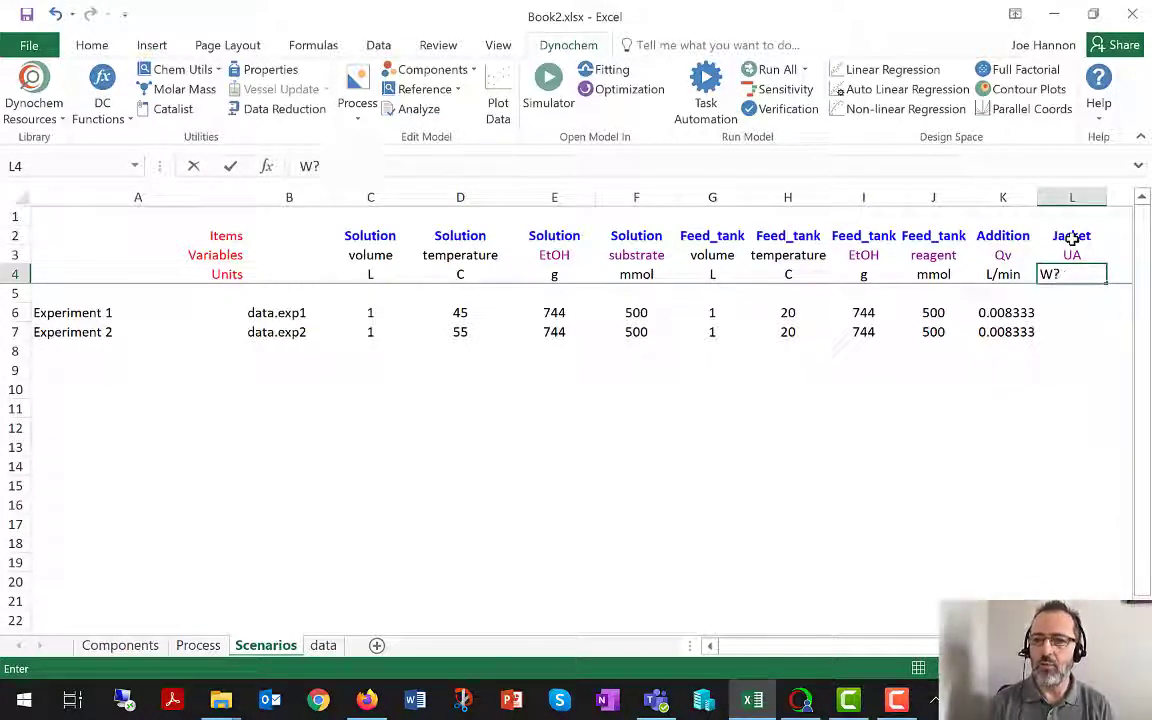
type("/K")
key("Return")
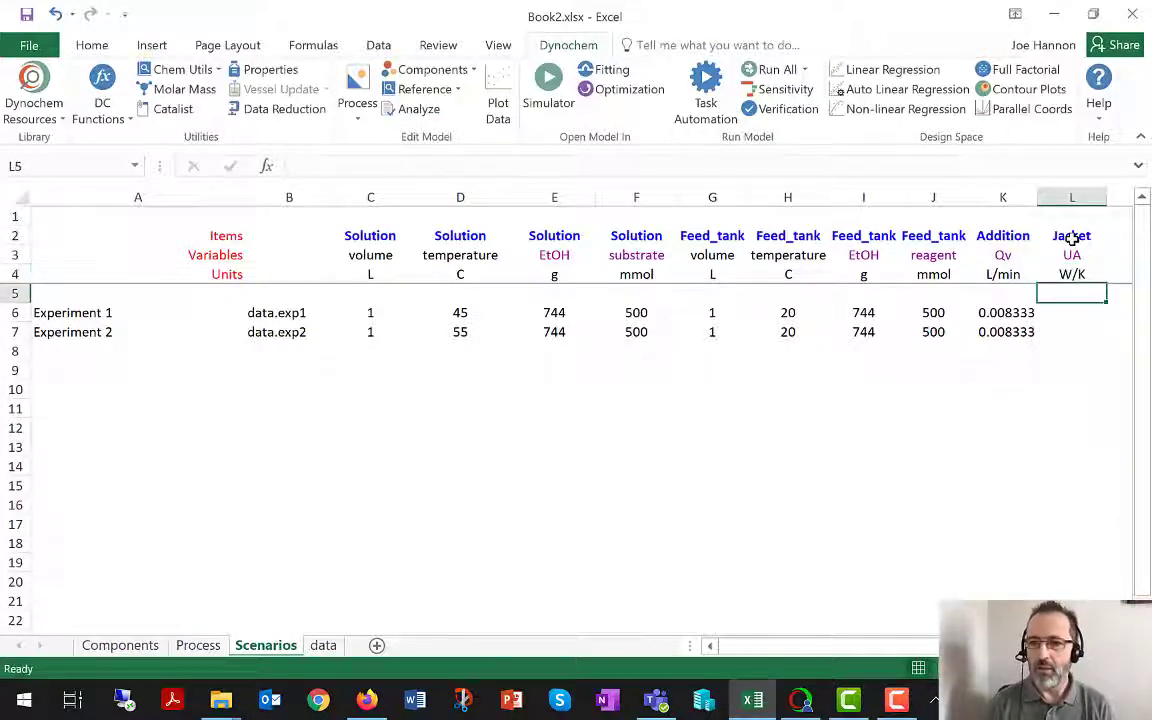
Enter a Jacket UA value of 3 for both Experiment 1 and Experiment 2.
key("Return")
type("3")
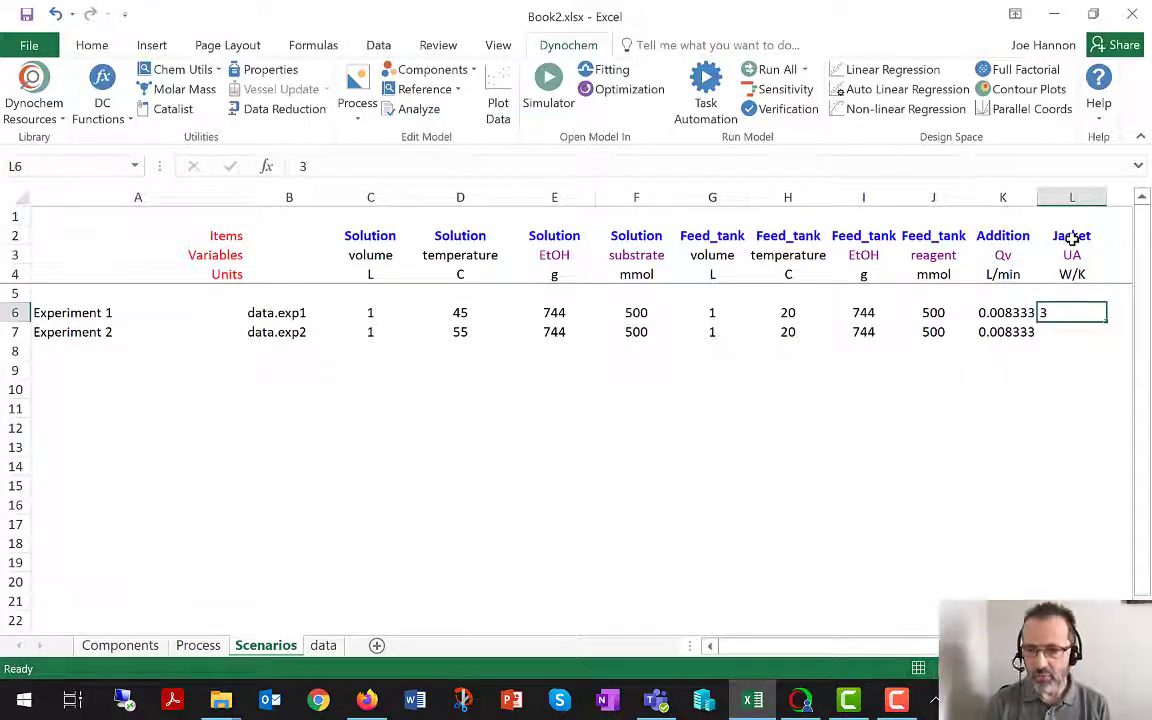
key("Return")
type("3")
key("Return")
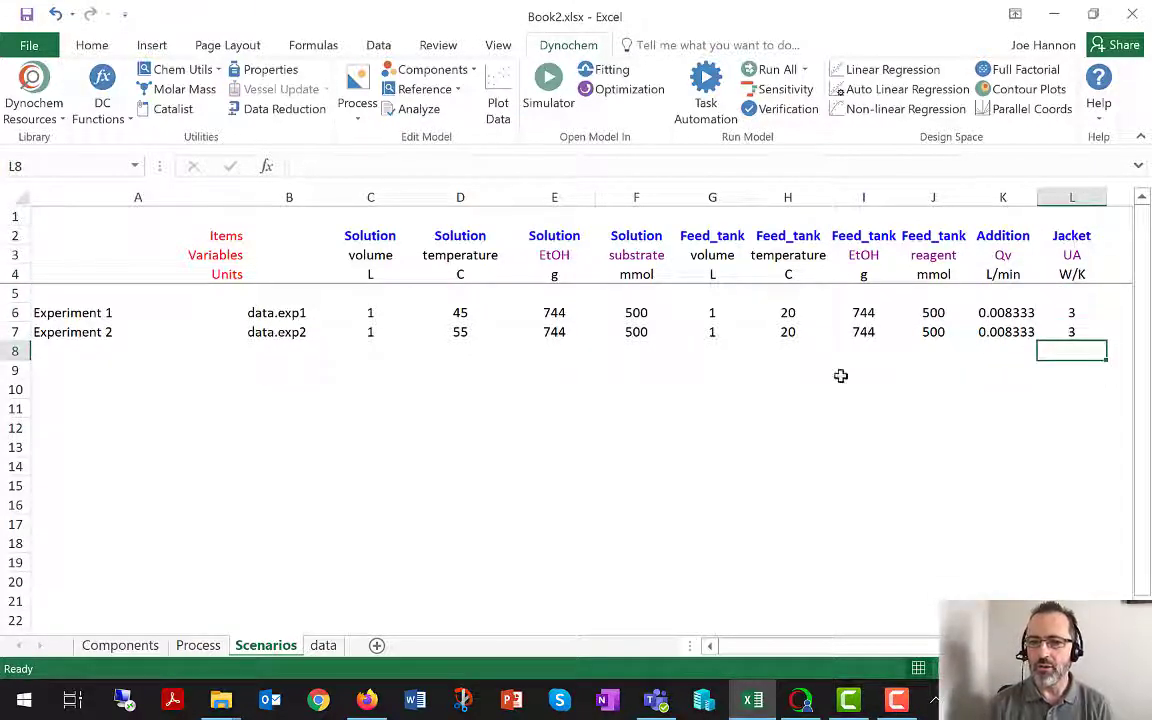
Check the coolant entry on the Process sheet and head column M of the Scenarios sheet with item Jacket and variable coolant1.
left_click(199, 646)
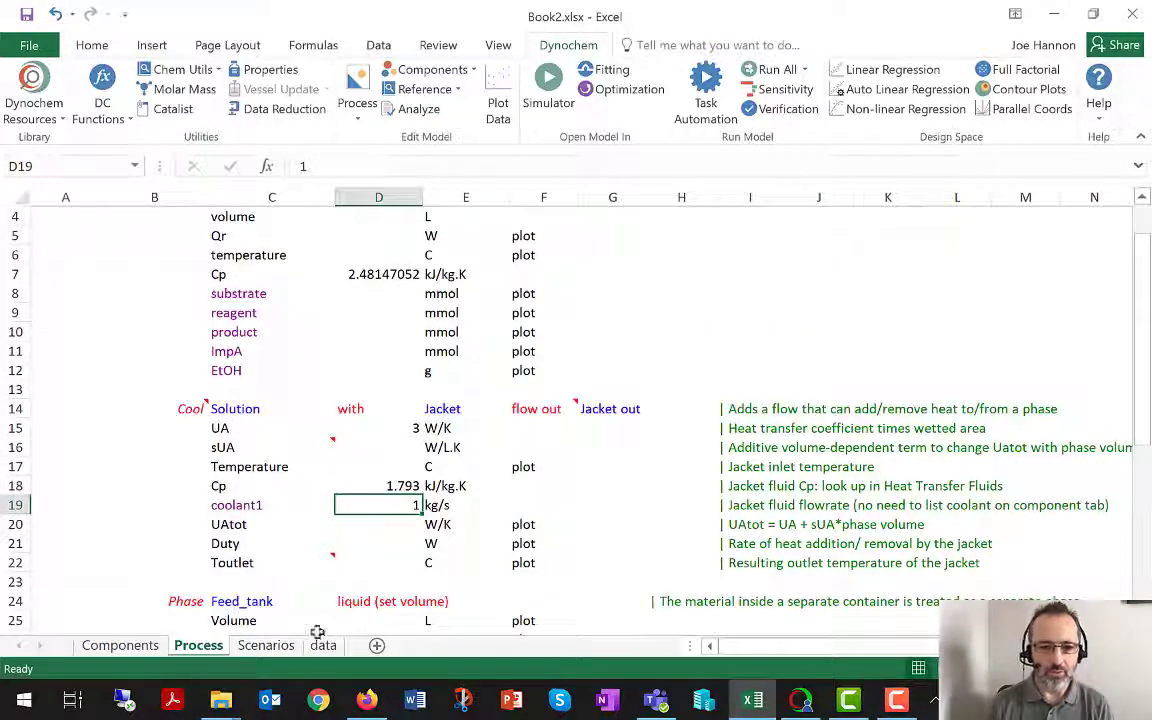
left_click(281, 647)
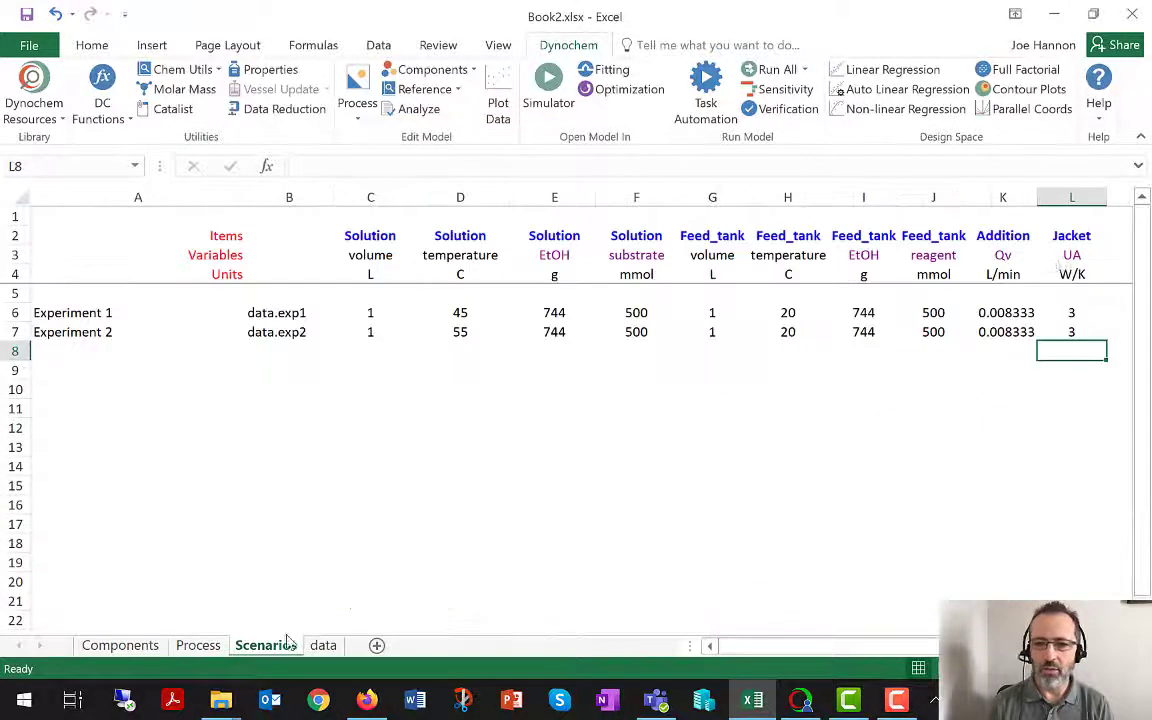
left_click(1120, 238)
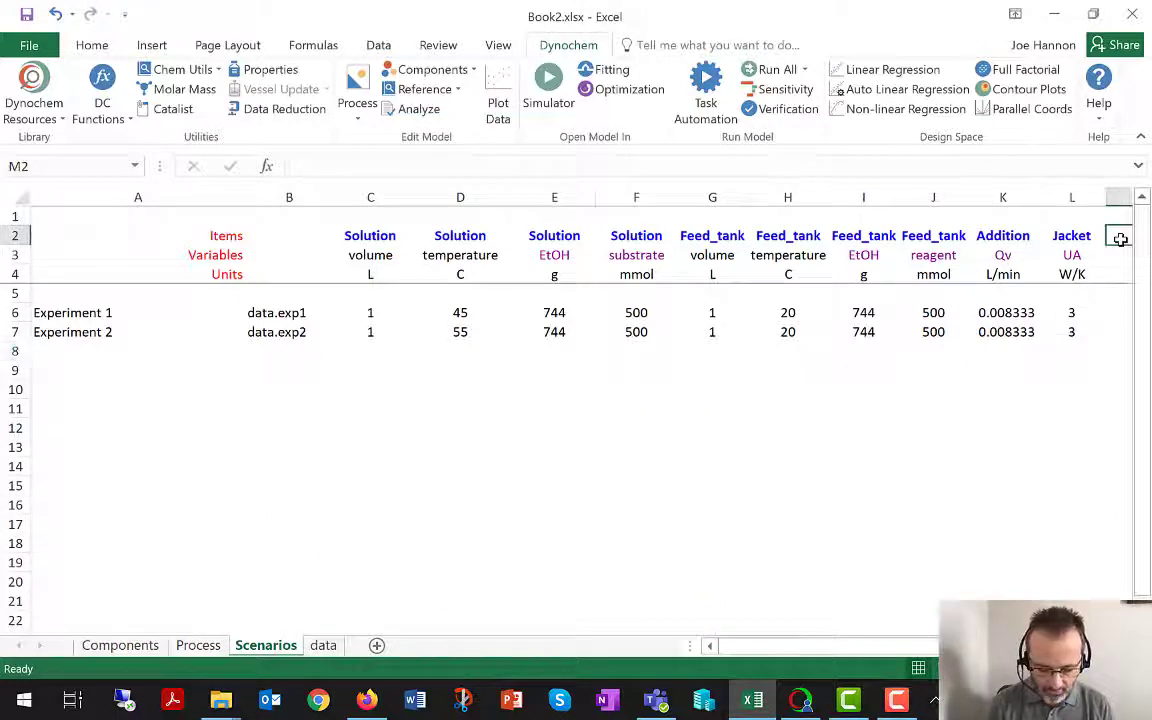
type("Jacket")
key("Return")
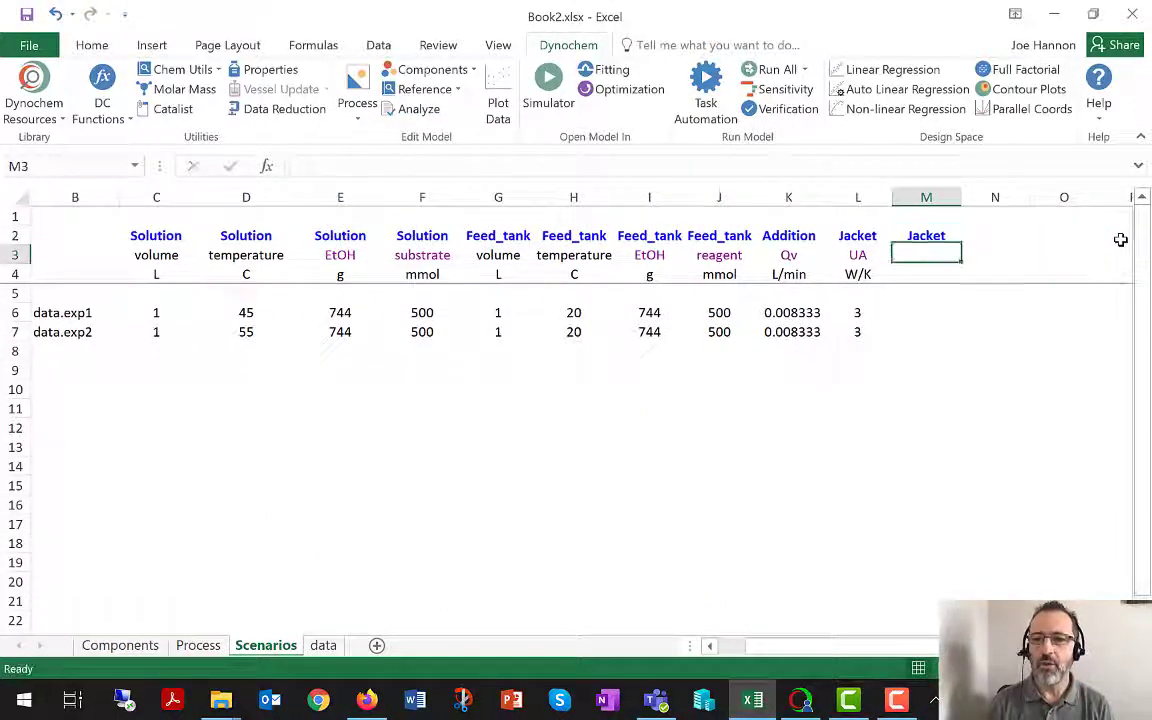
type("coola")
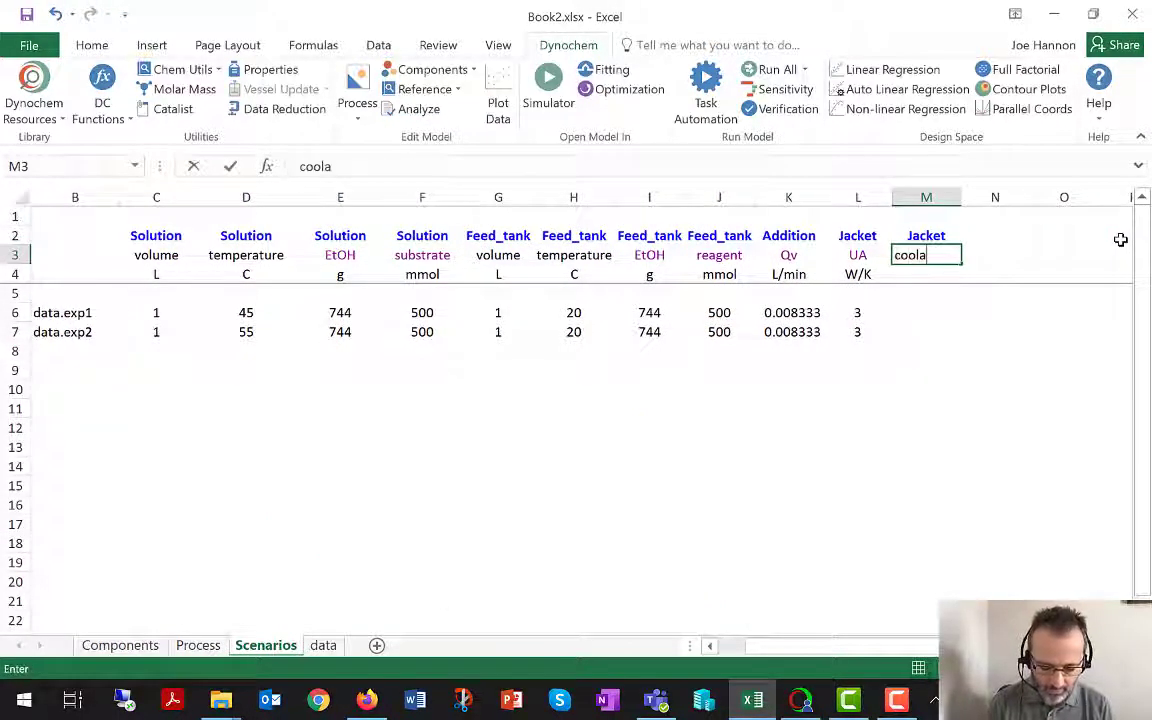
type("nt1")
key("Return")
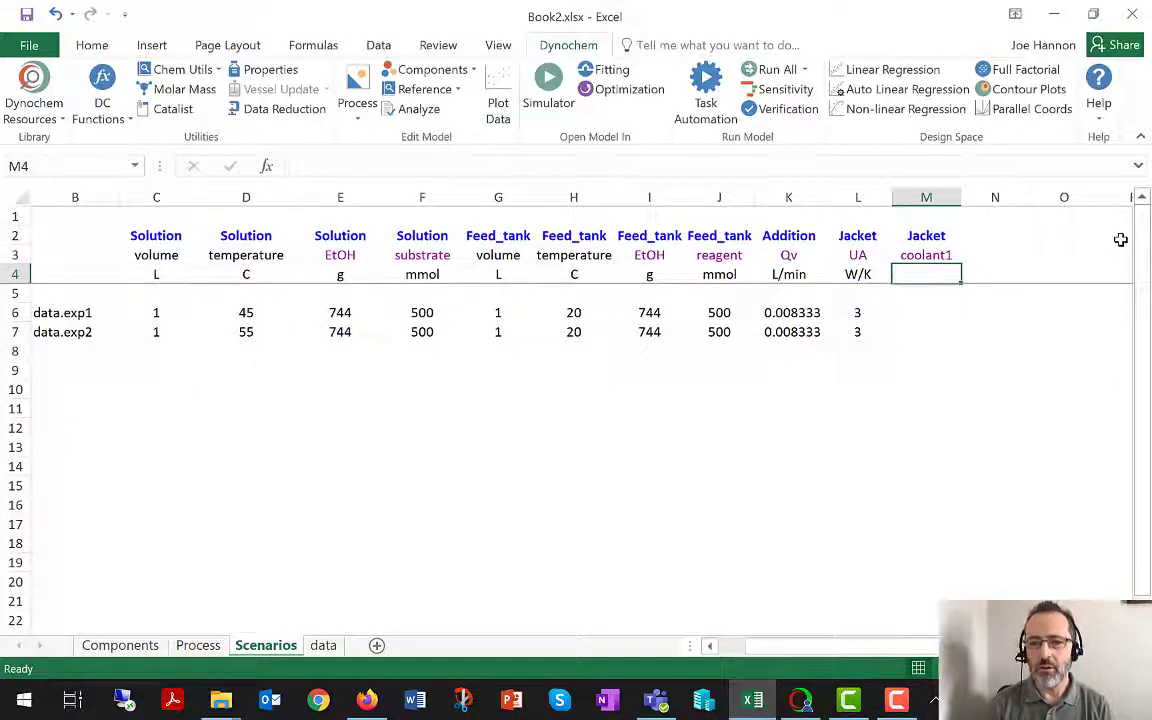
Set the Jacket coolant1 units to kg/s and enter a value of 1 for both Experiment 1 and Experiment 2.
type("kg/s")
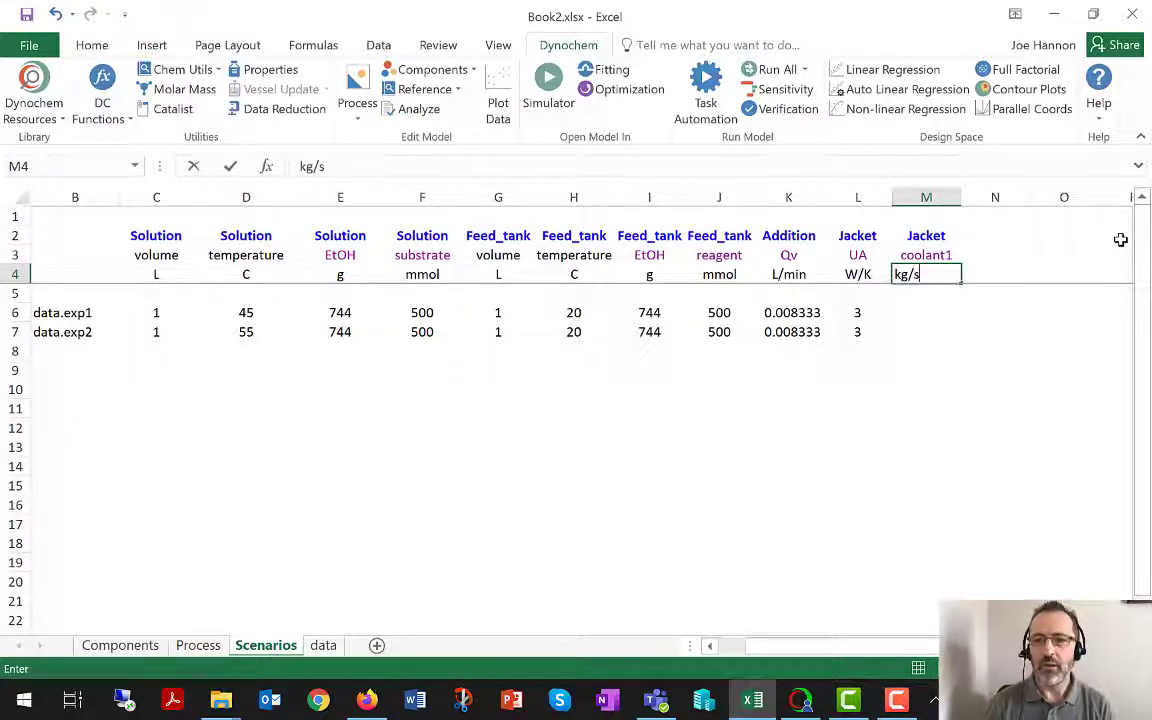
key("Return")
key("Return")
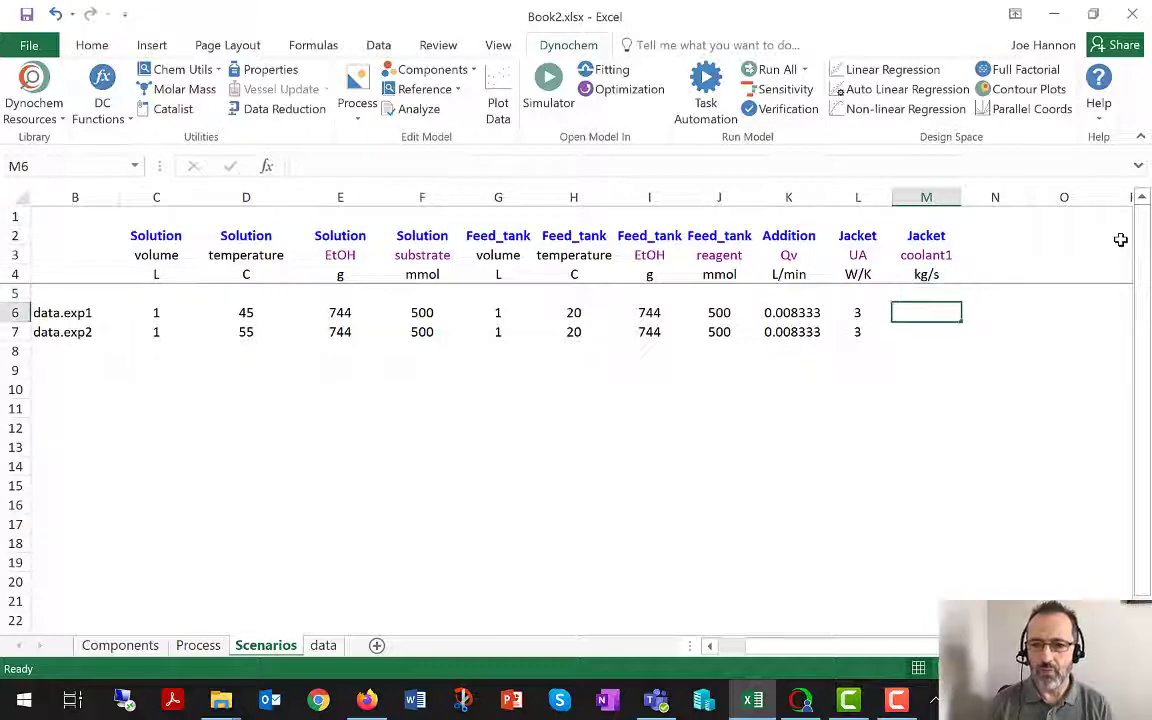
type("1")
key("Return")
type("1")
key("Return")
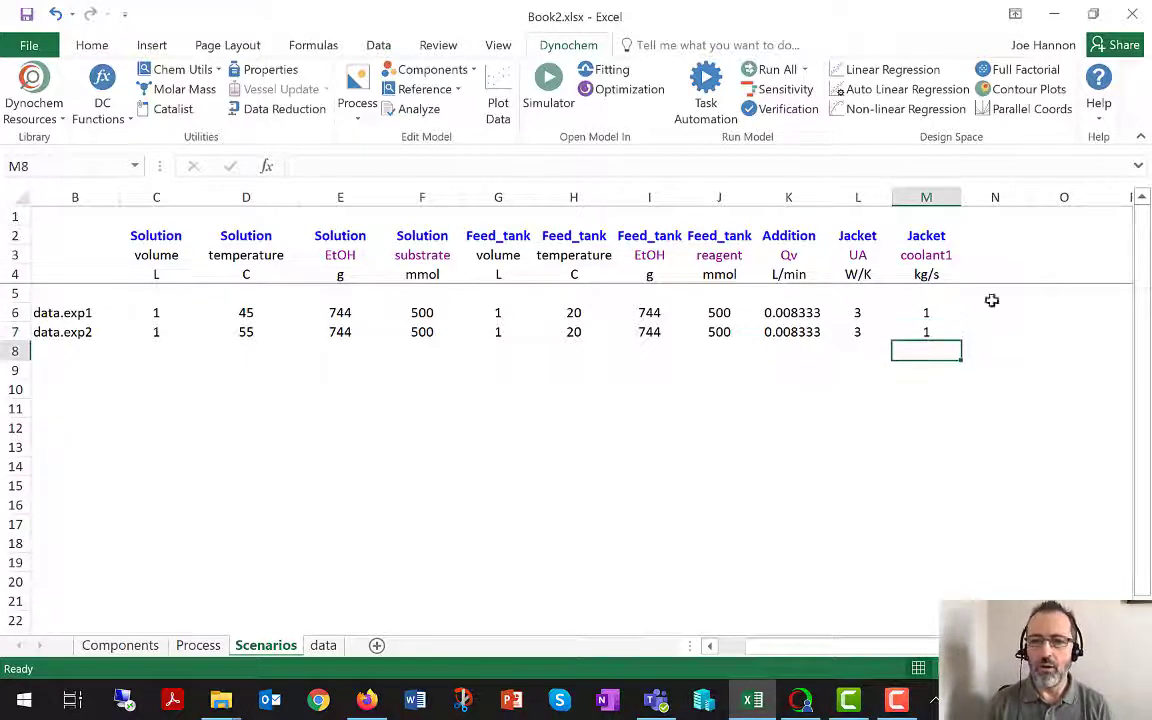
On the Process sheet, clear the fixed UA and coolant1 values from the Solution cooling jacket block.
left_click(205, 646)
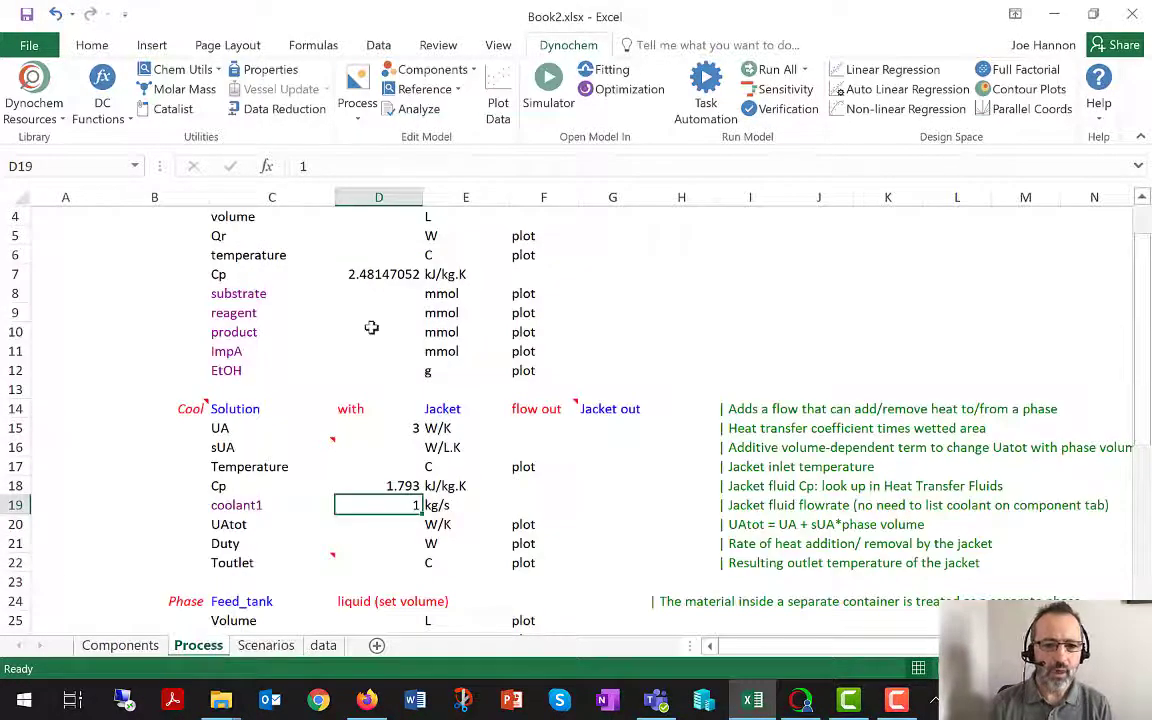
left_click(410, 430)
key("BackSpace")
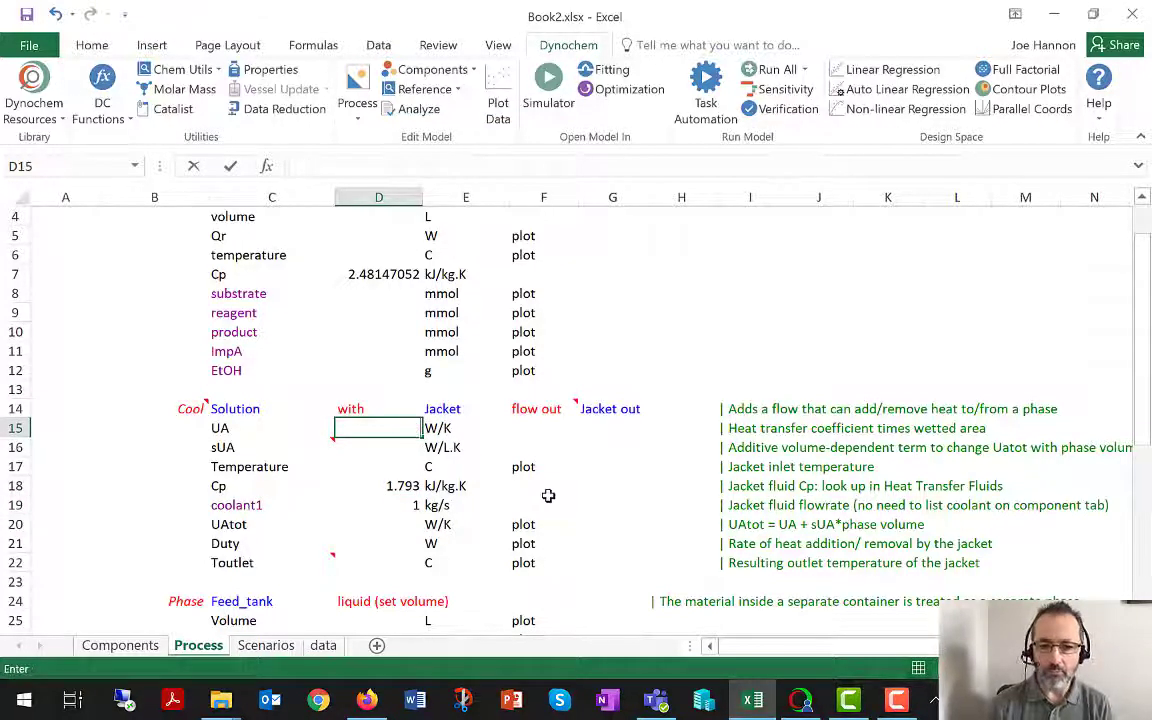
key("Return")
key("Return")
key("Return")
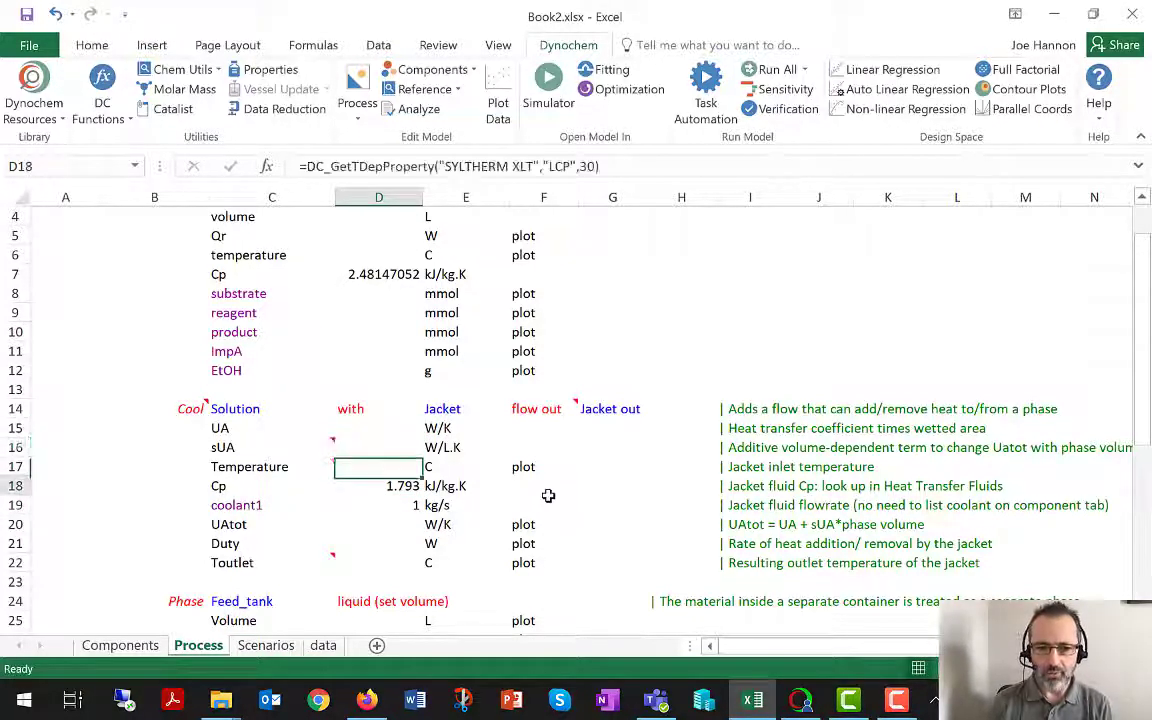
key("Return")
key("BackSpace")
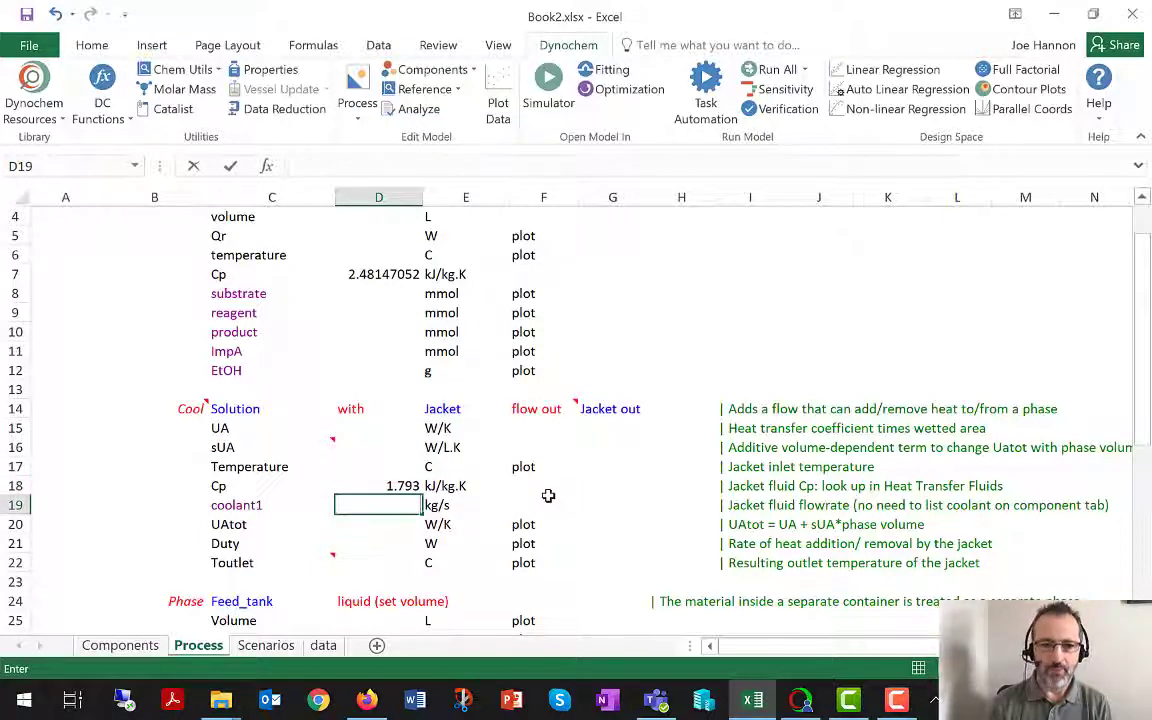
key("Return")
mouse_move(241, 443)
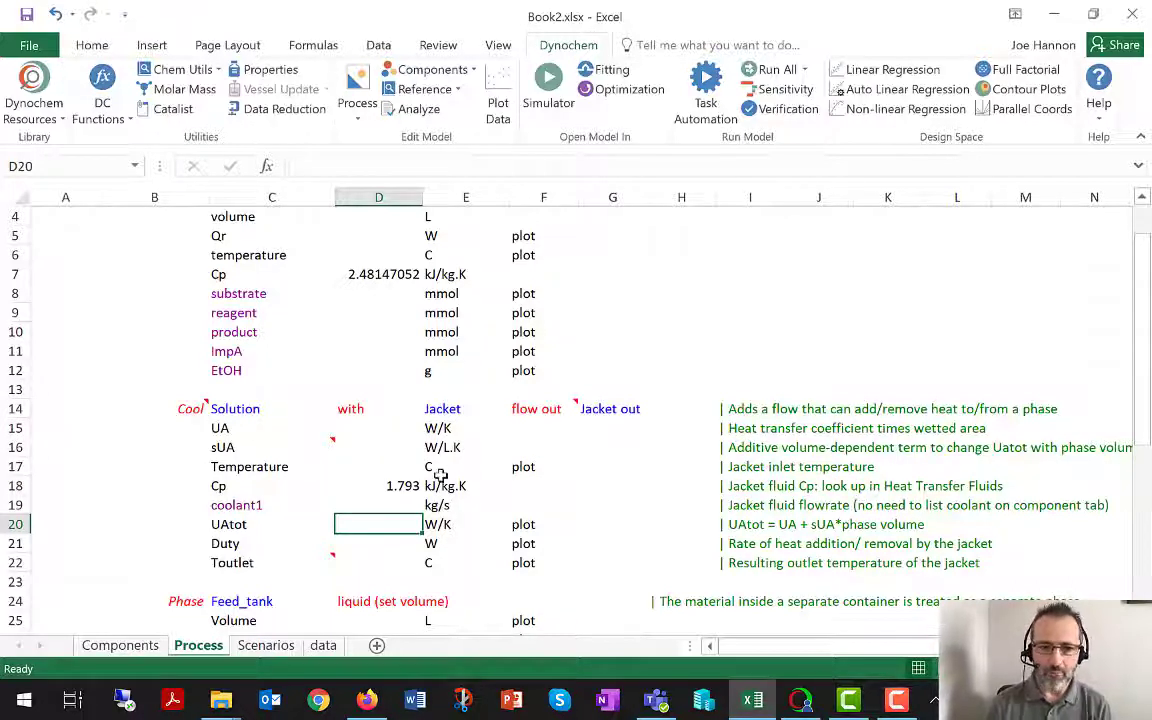
On the Scenarios sheet, insert a copy of the Jacket UA column directly before the coolant1 column.
left_click(262, 645)
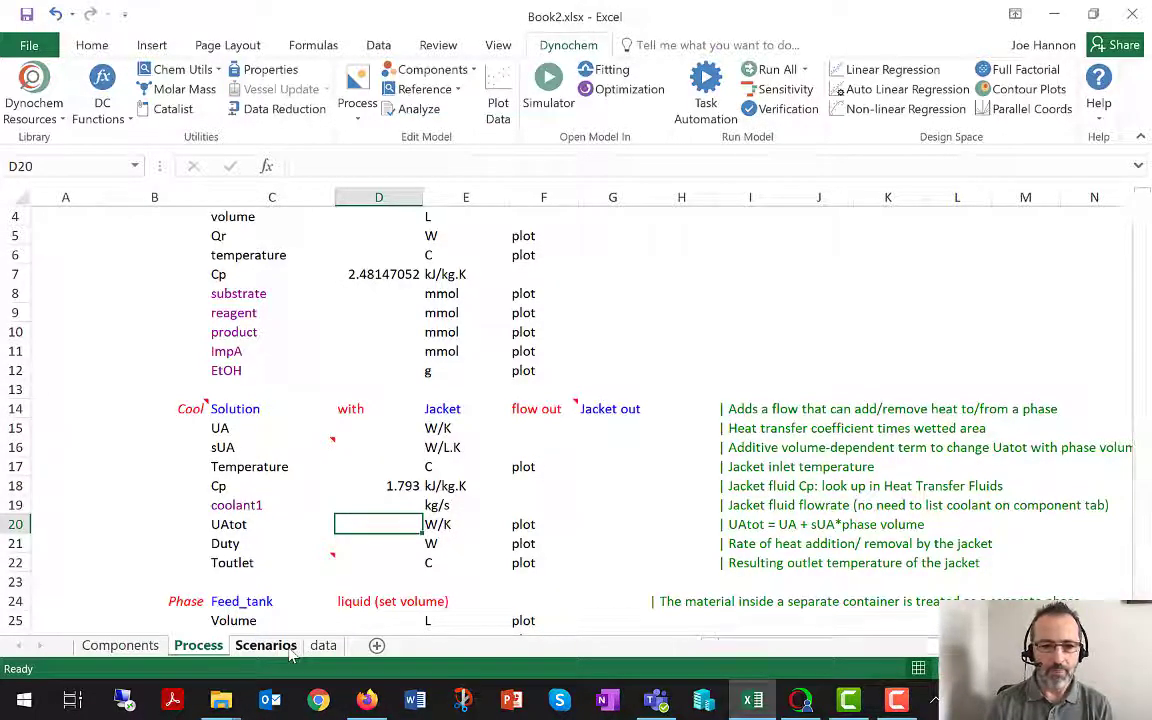
left_click(872, 196)
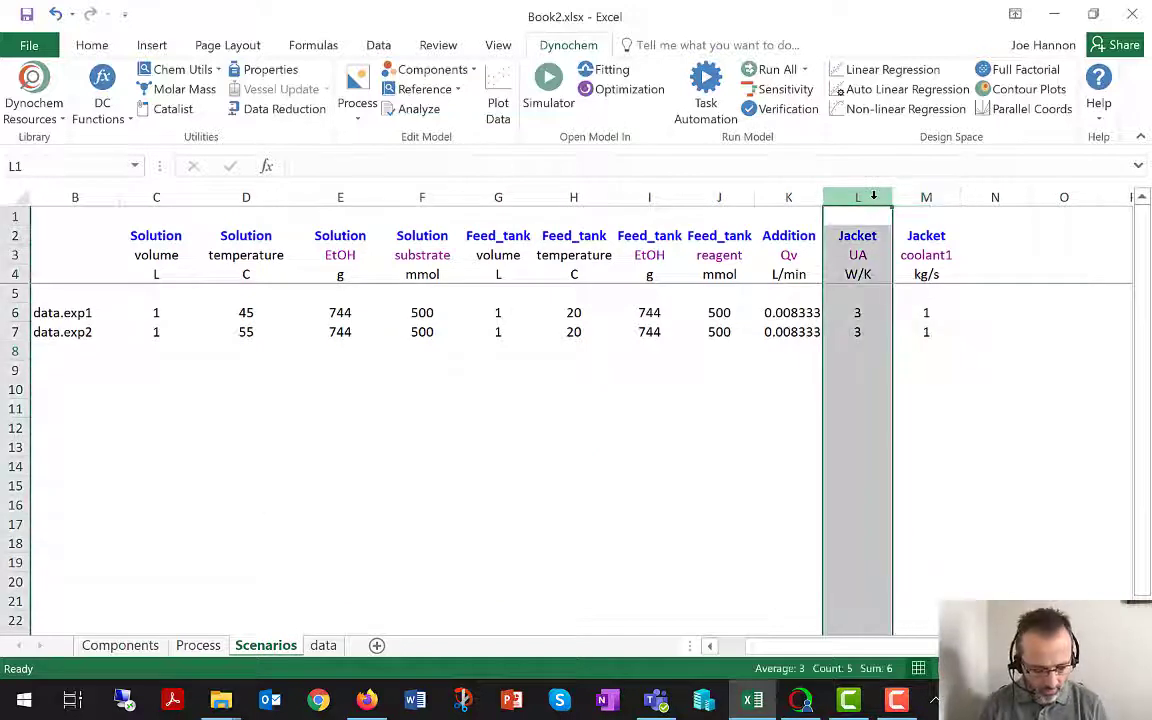
key("ctrl+c")
left_click(925, 196)
right_click(925, 196)
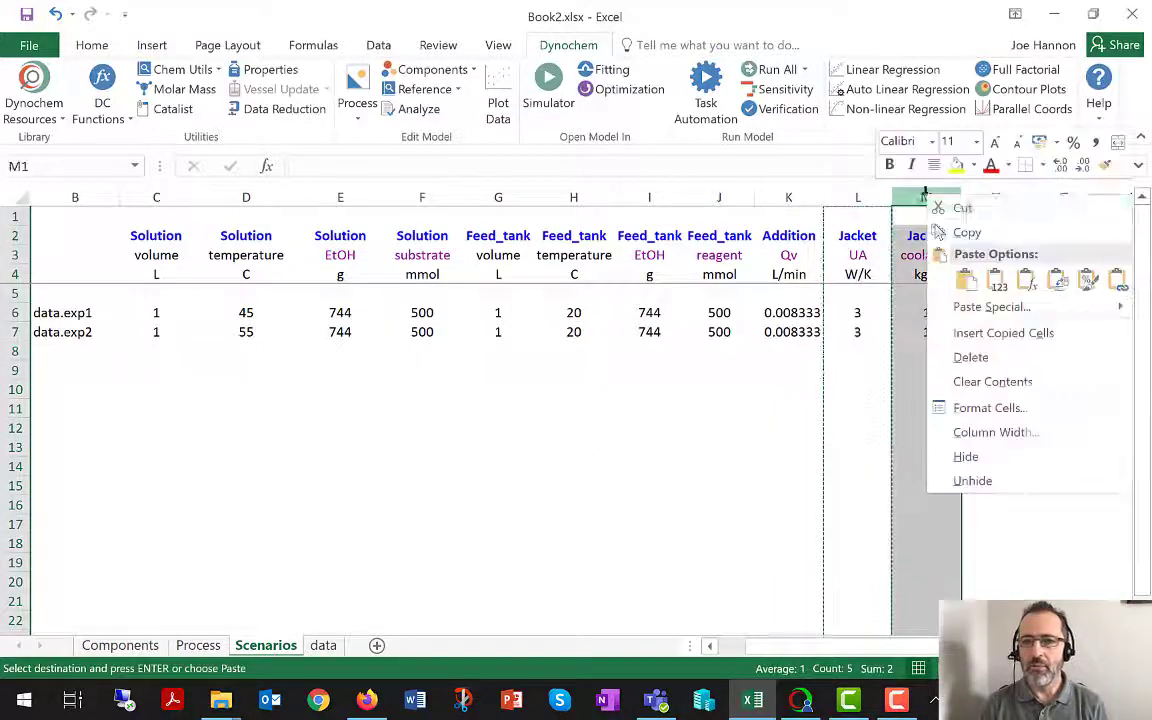
left_click(1003, 332)
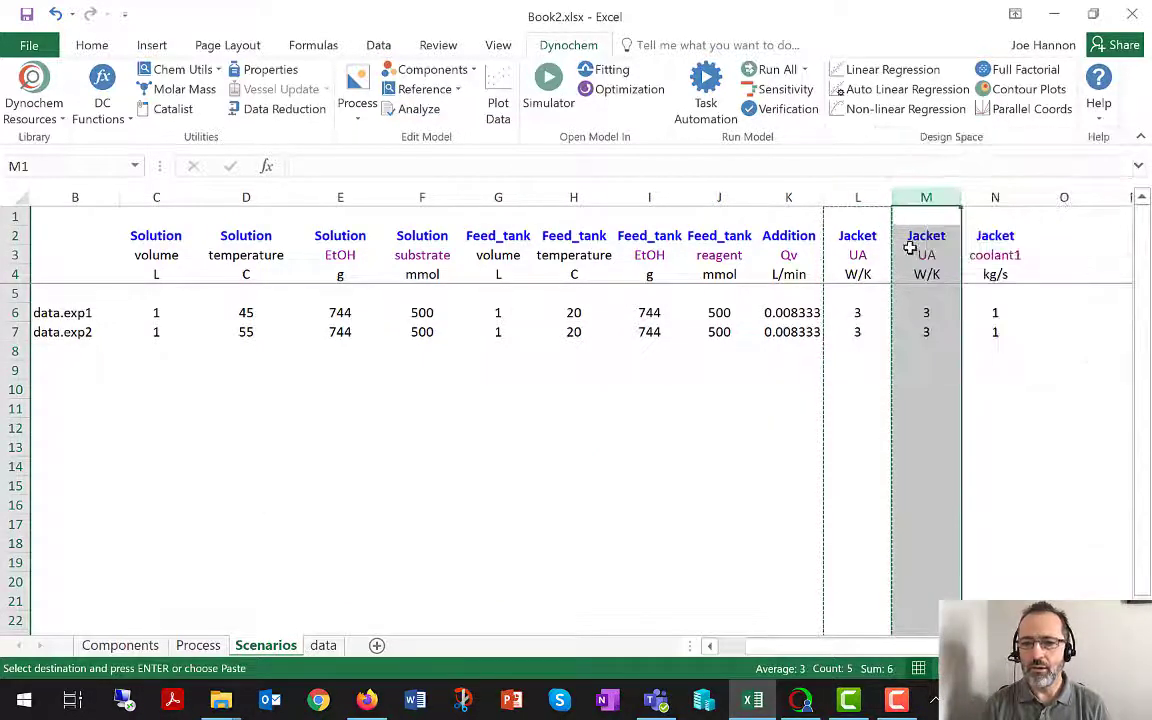
Rename the variable in the copied Jacket column M to sUA and set its units to W/L.K.
left_click(913, 256)
double_click(913, 256)
type("s")
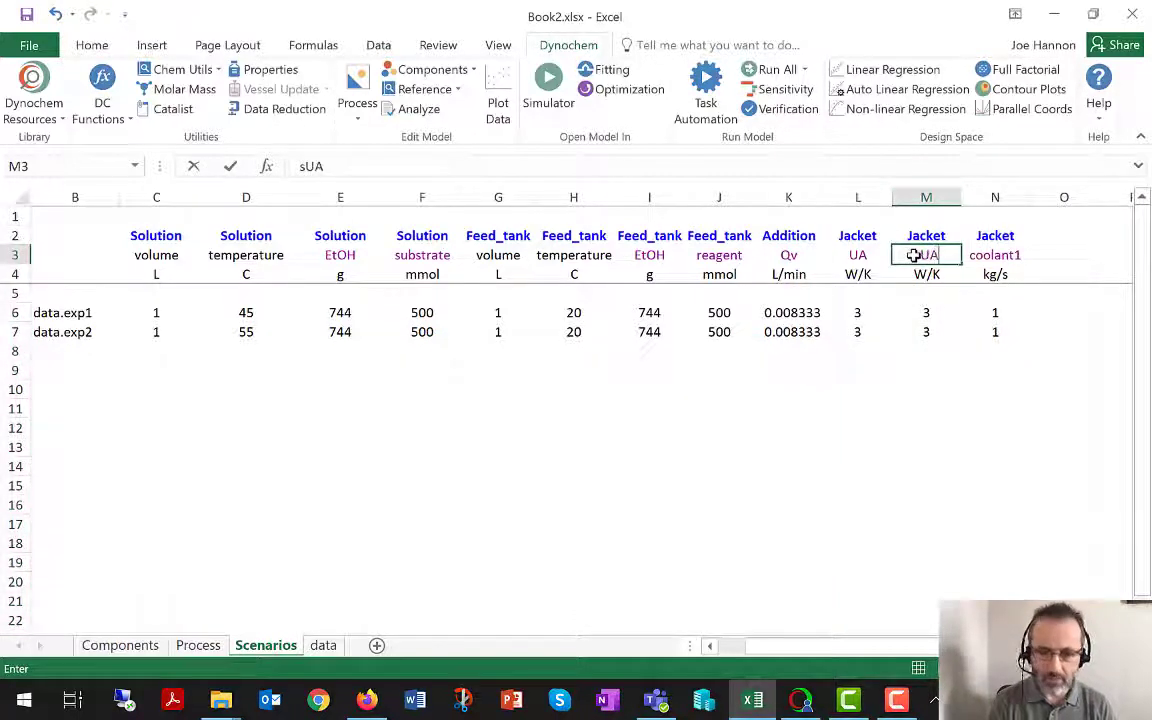
key("Return")
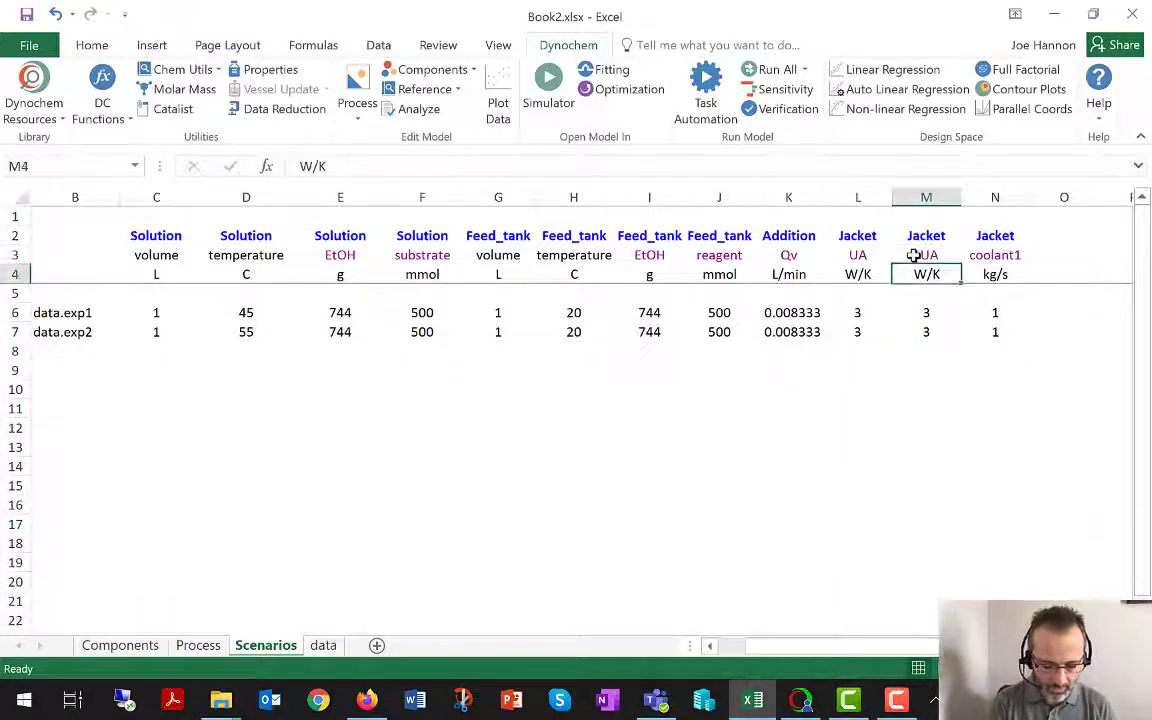
type("W/L.K")
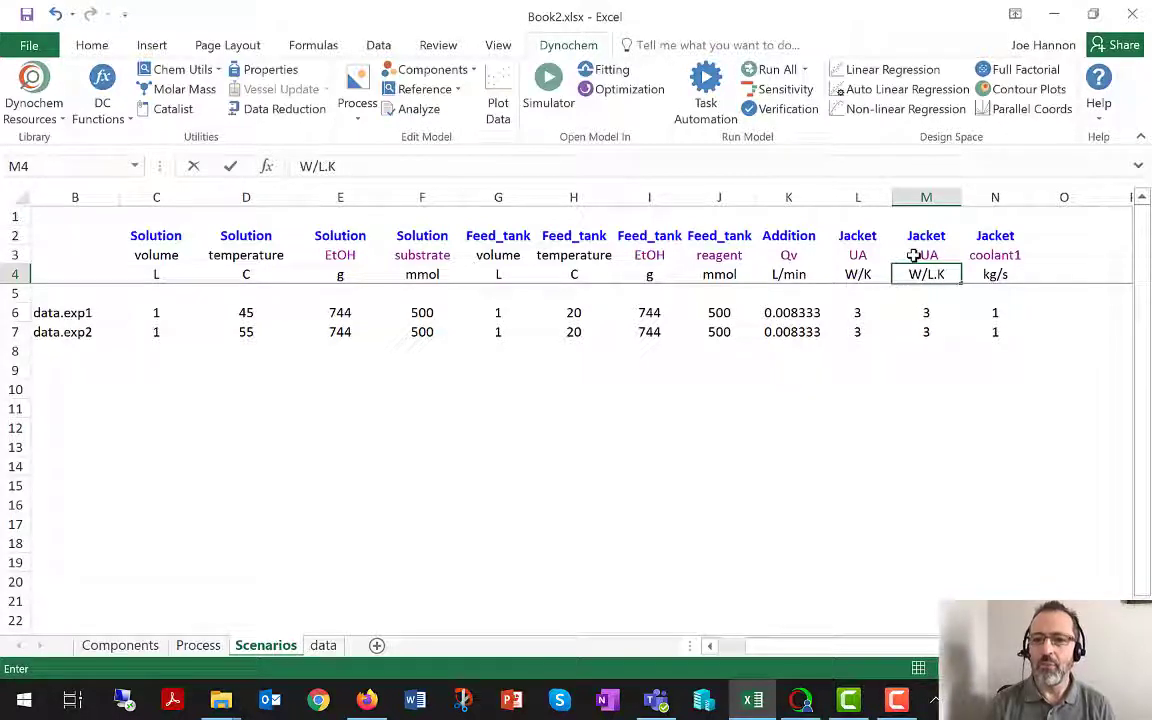
key("Return")
Enter a Jacket sUA value of 1 for both Experiment 1 and Experiment 2.
key("Return")
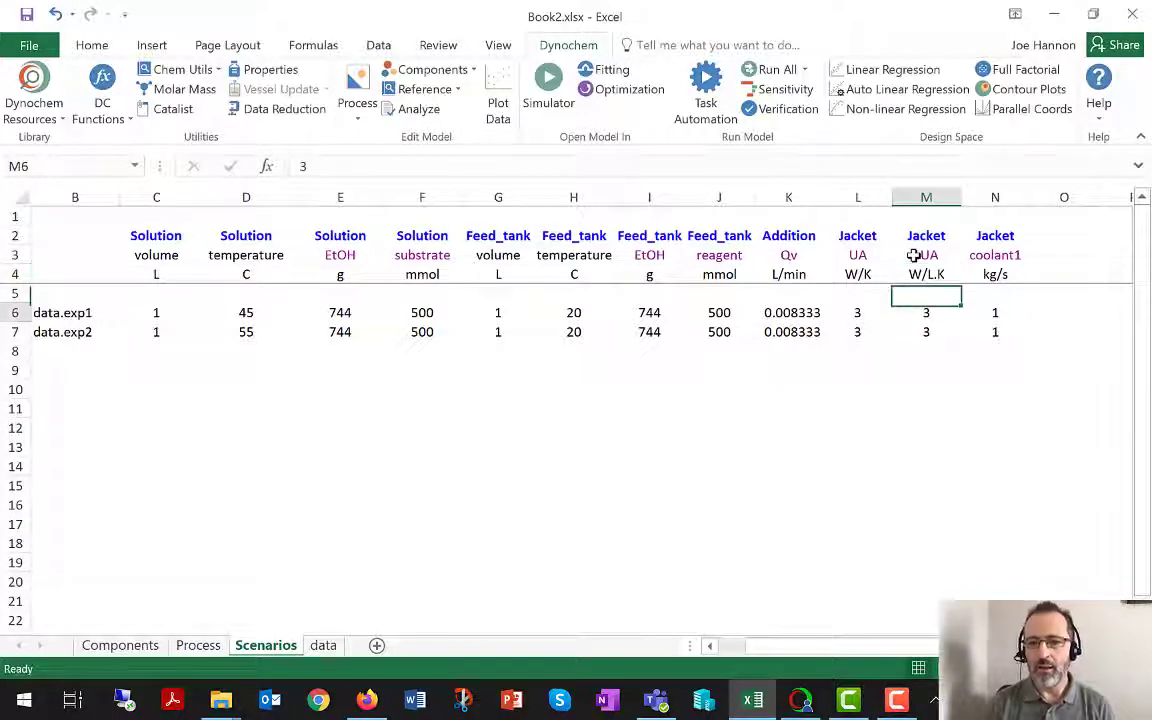
type("1")
key("Return")
type("1")
key("Return")
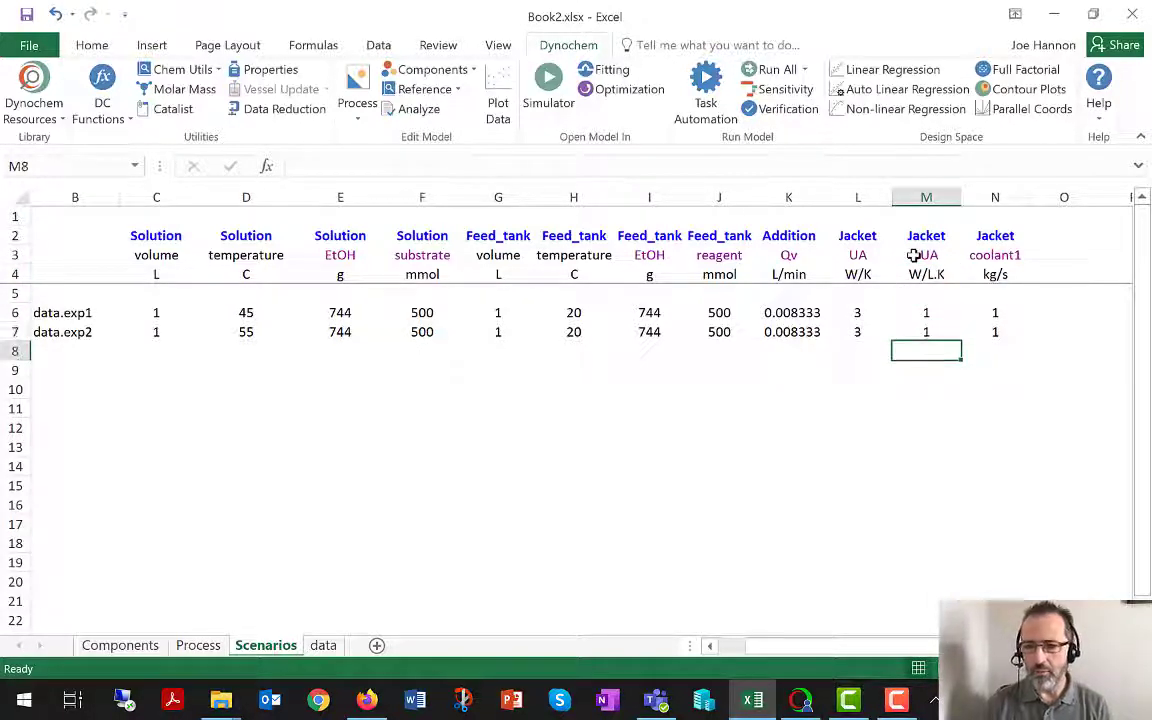
left_click_drag(861, 239, 918, 330)
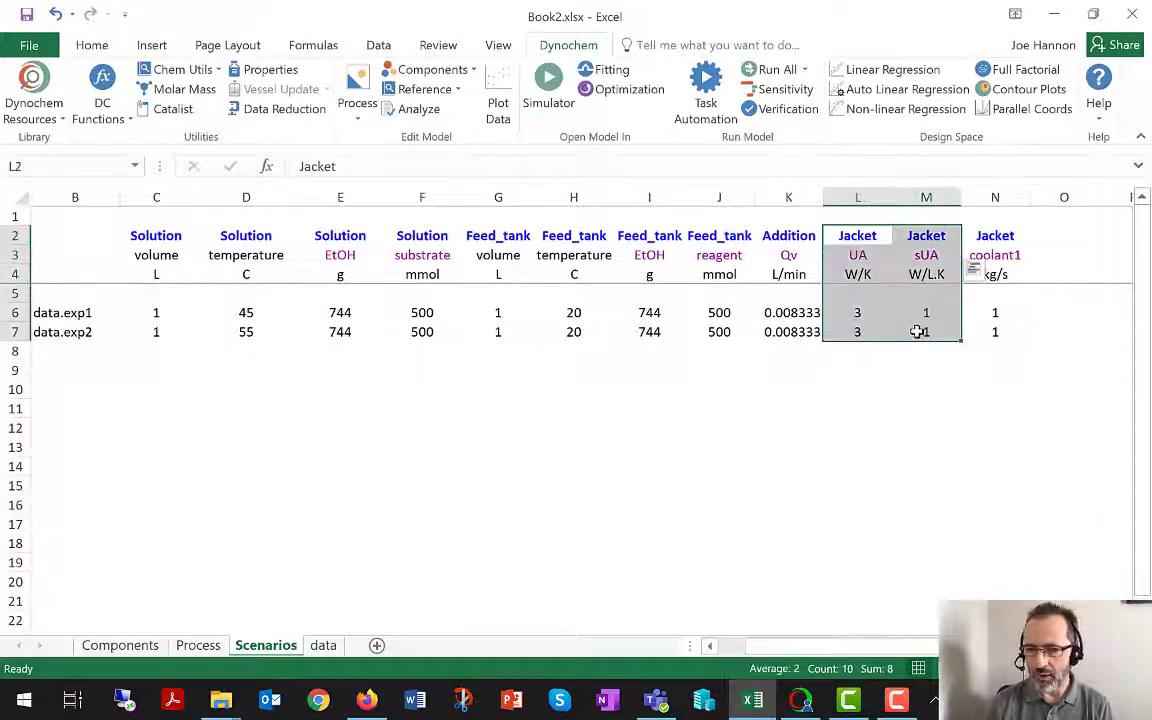
left_click(866, 313)
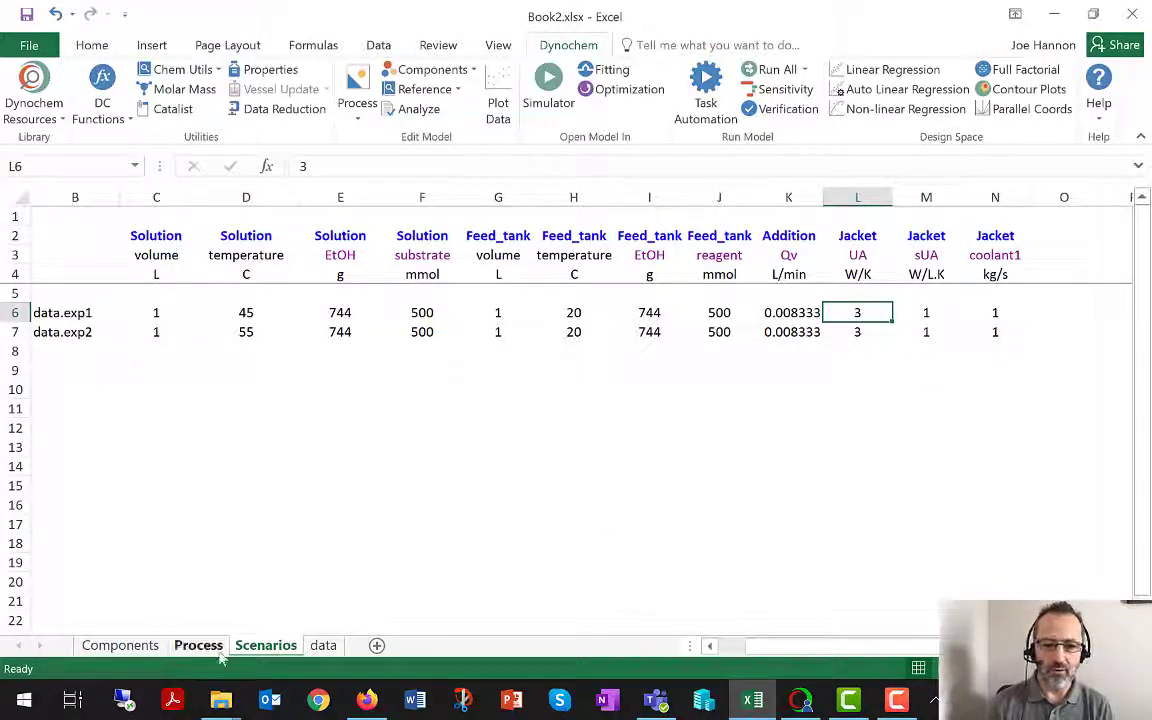
Review the value cells of the Solution phase and its cooling jacket on the Process sheet.
left_click(200, 646)
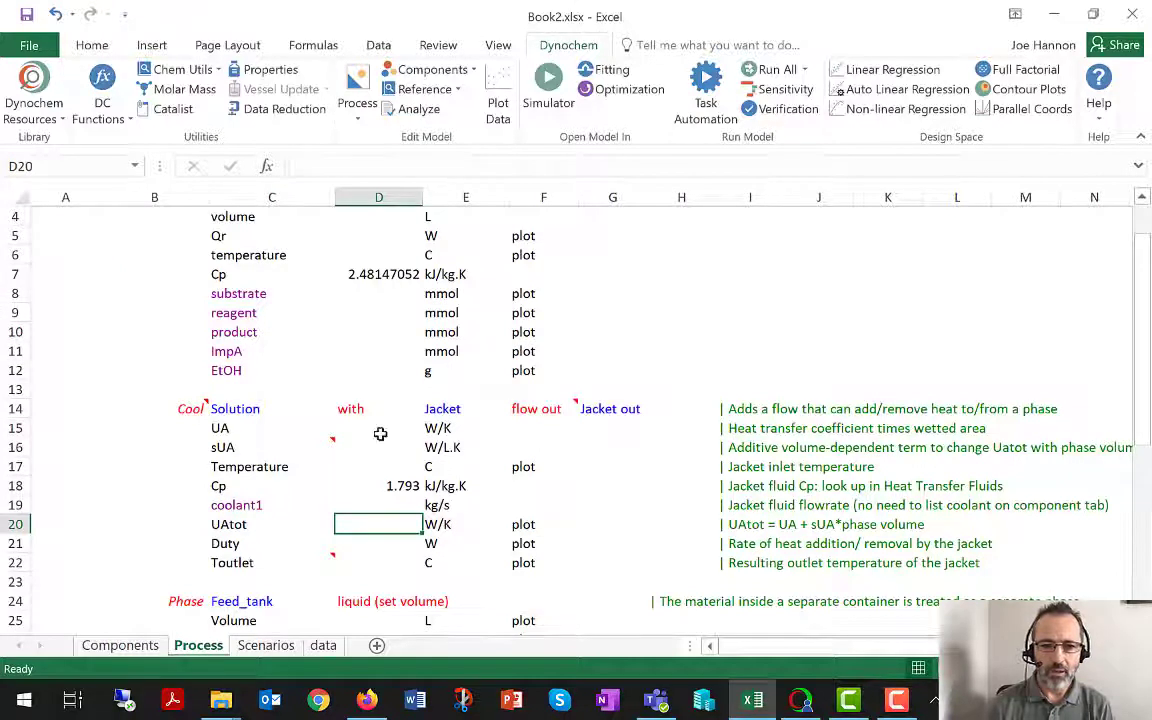
left_click(411, 408)
left_click(409, 432)
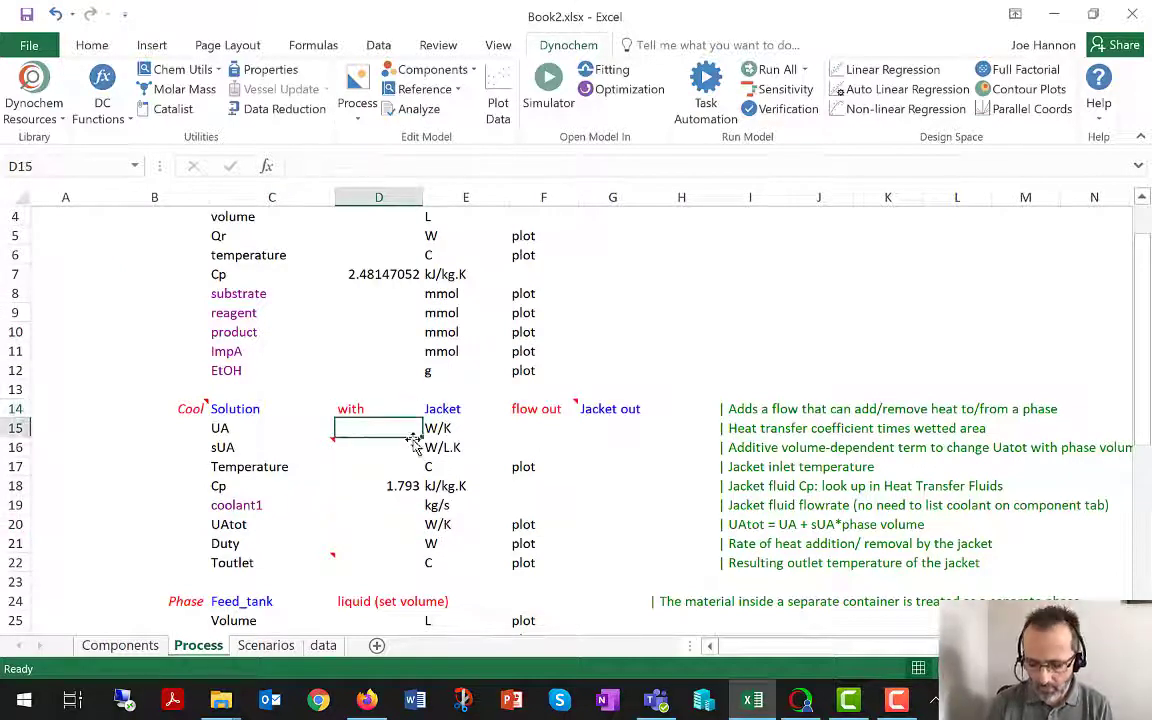
key("Down")
key("Down")
key("Down")
key("Down")
key("Down")
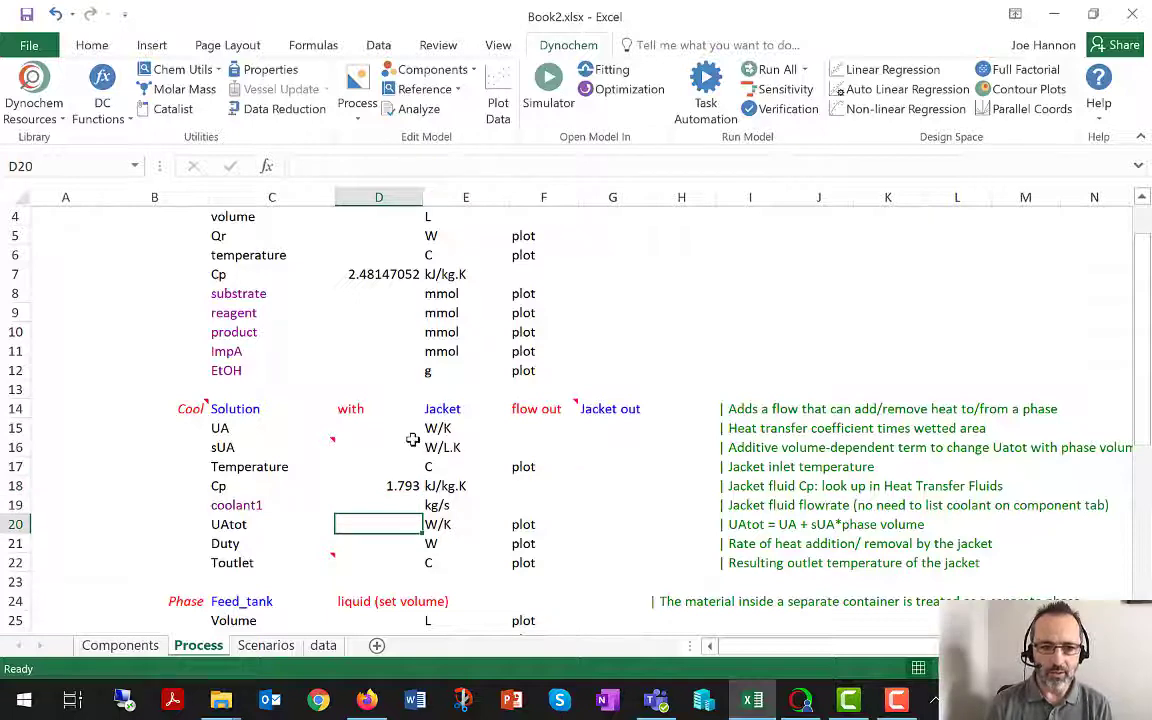
scroll(412, 439, "up", 1)
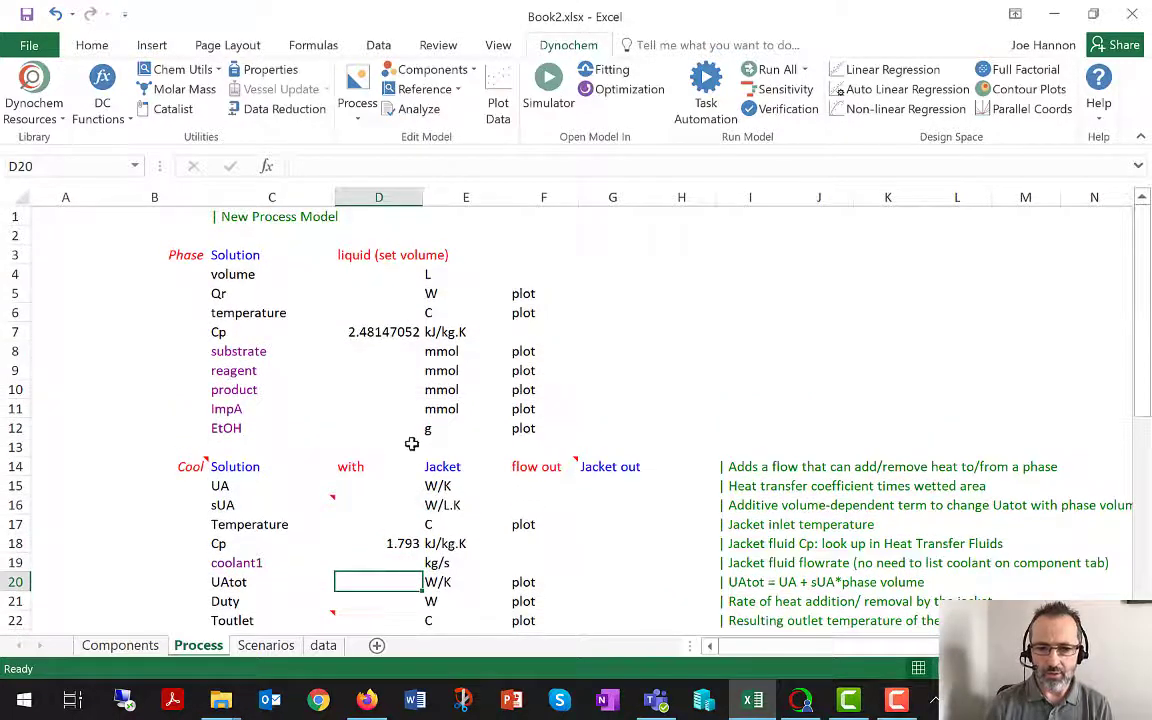
scroll(400, 470, "down", 3)
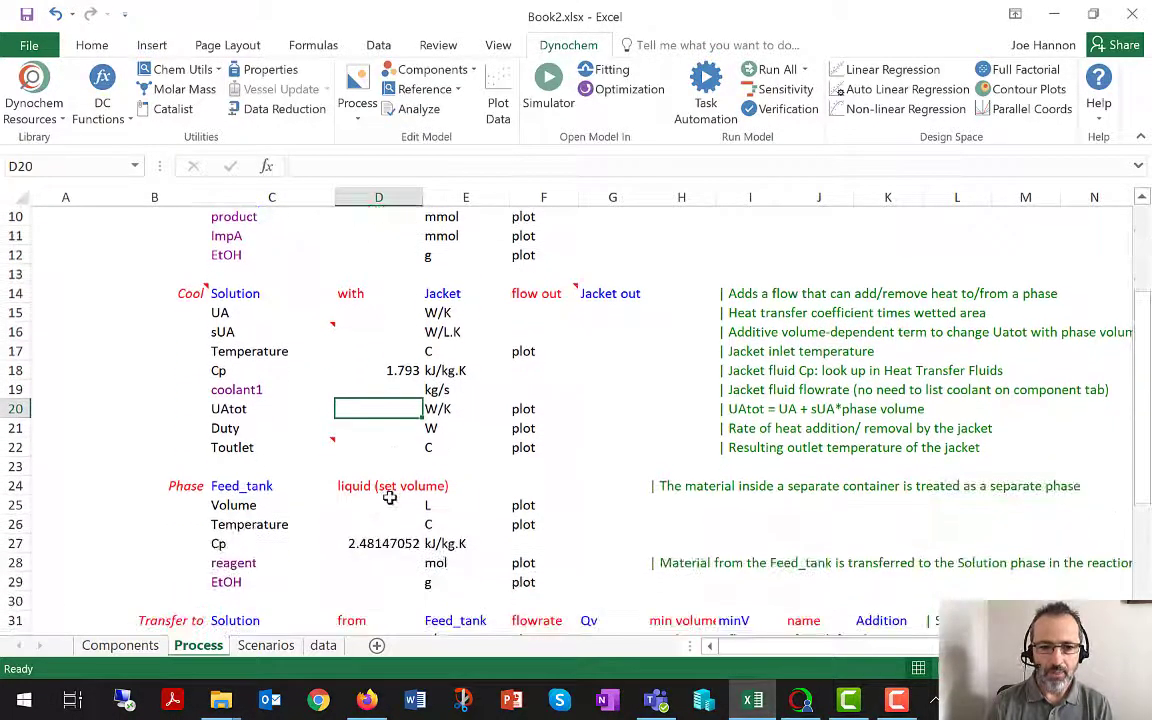
Check the Feed_tank Cp entry and the remaining values down to the end of the Process sheet.
left_click(378, 543)
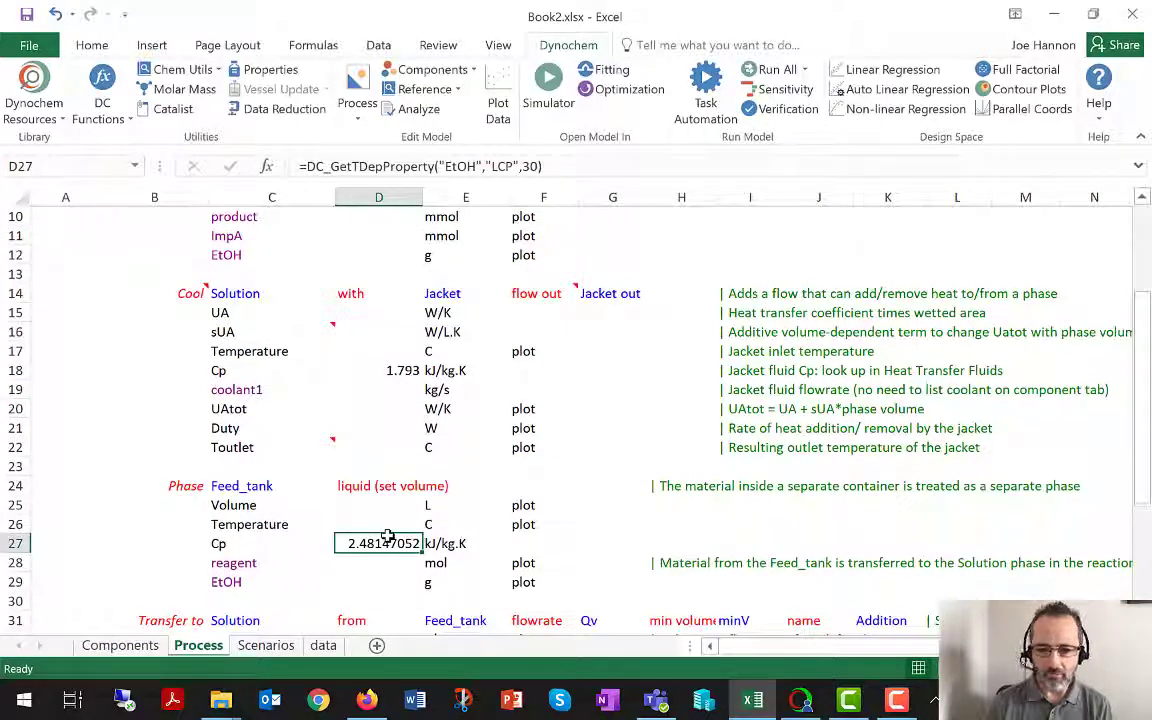
key("Return")
key("Down")
key("Down")
key("Down")
key("Down")
key("Down")
key("Down")
key("Down")
key("Down")
key("Down")
key("Down")
key("Down")
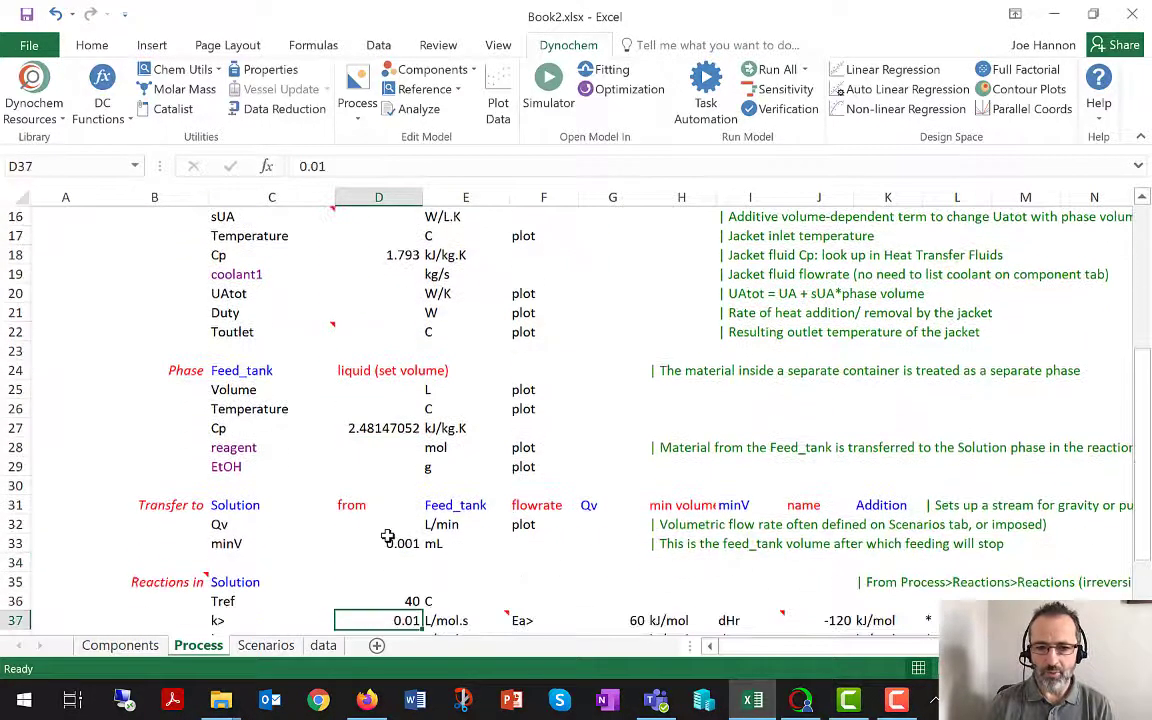
key("Down")
key("Down")
key("Down")
key("Down")
key("Down")
key("Down")
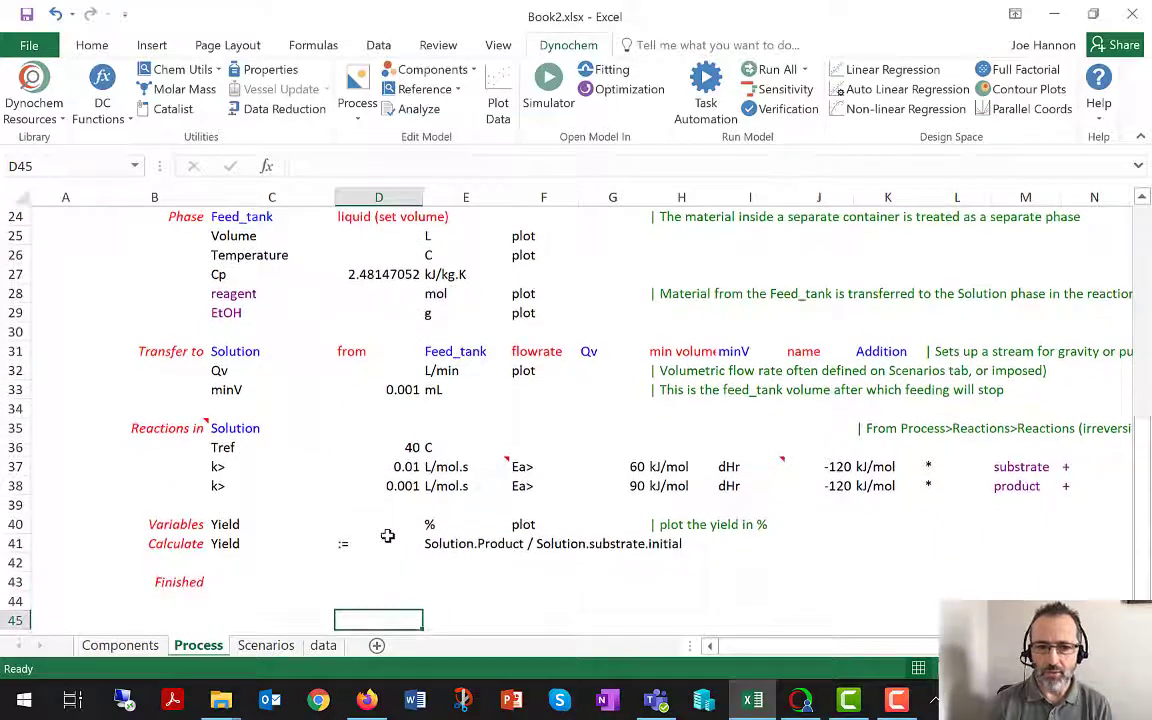
Examine the transfer minV value and the reaction parameters, and look over the Process sheet once more.
left_click(401, 391)
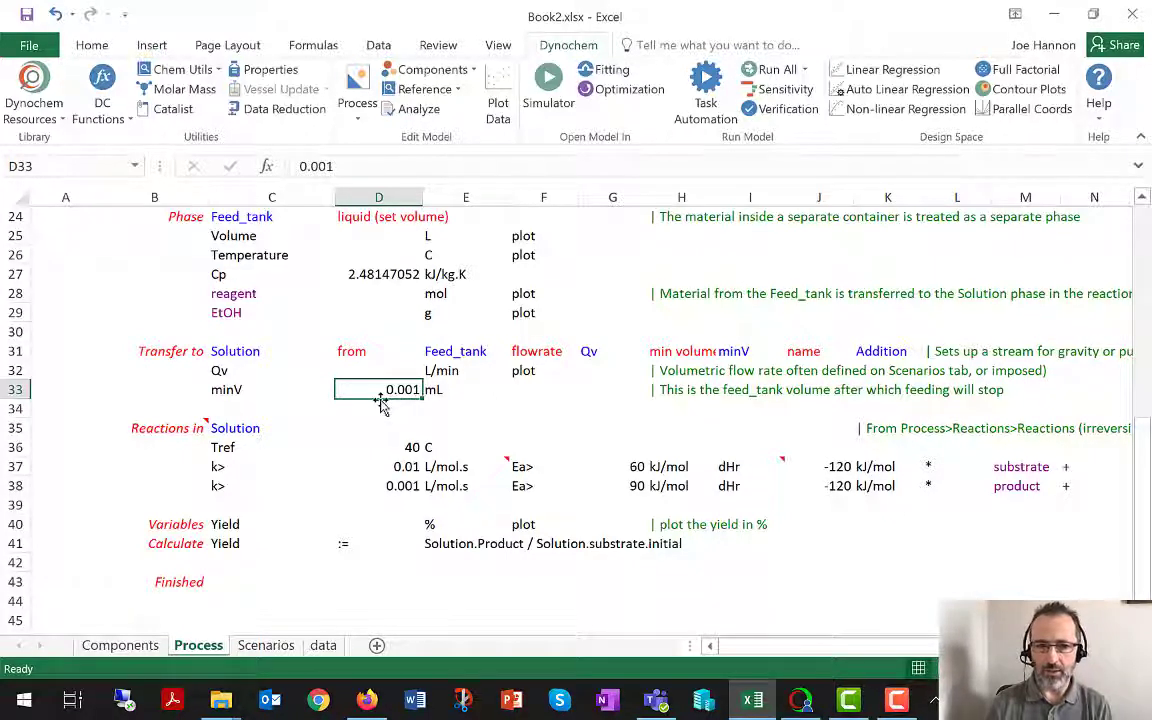
left_click_drag(220, 447, 1023, 479)
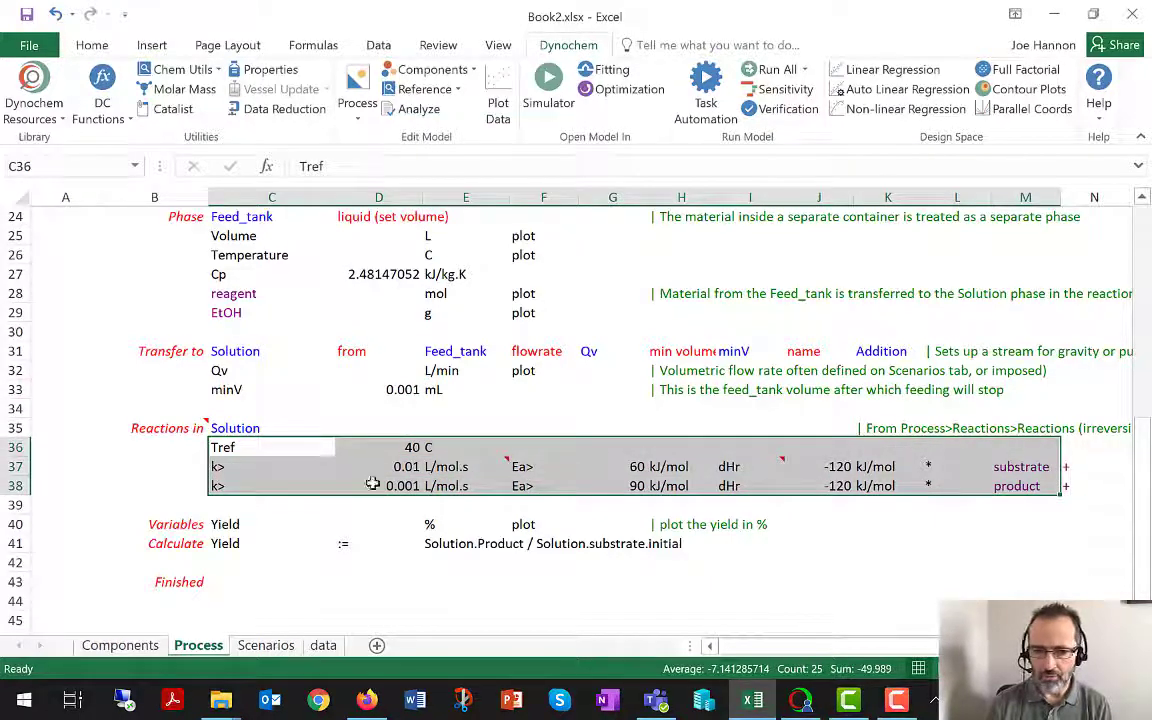
left_click(232, 483)
scroll(232, 483, "up", 8)
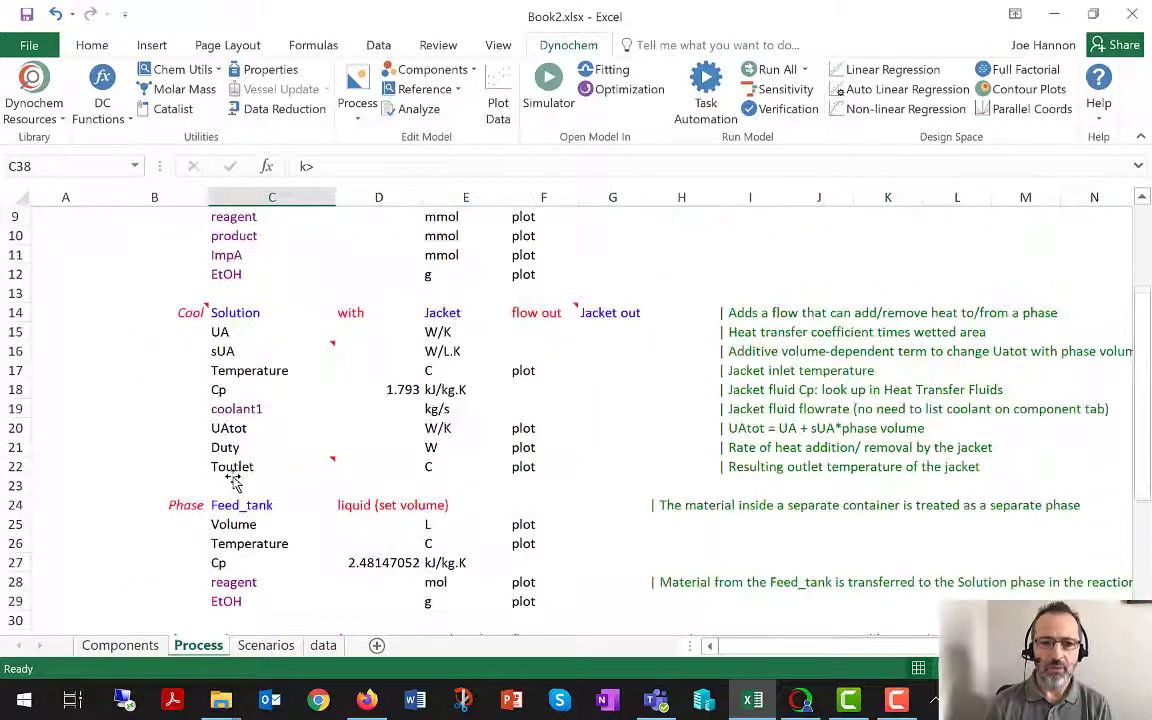
scroll(232, 483, "down", 6)
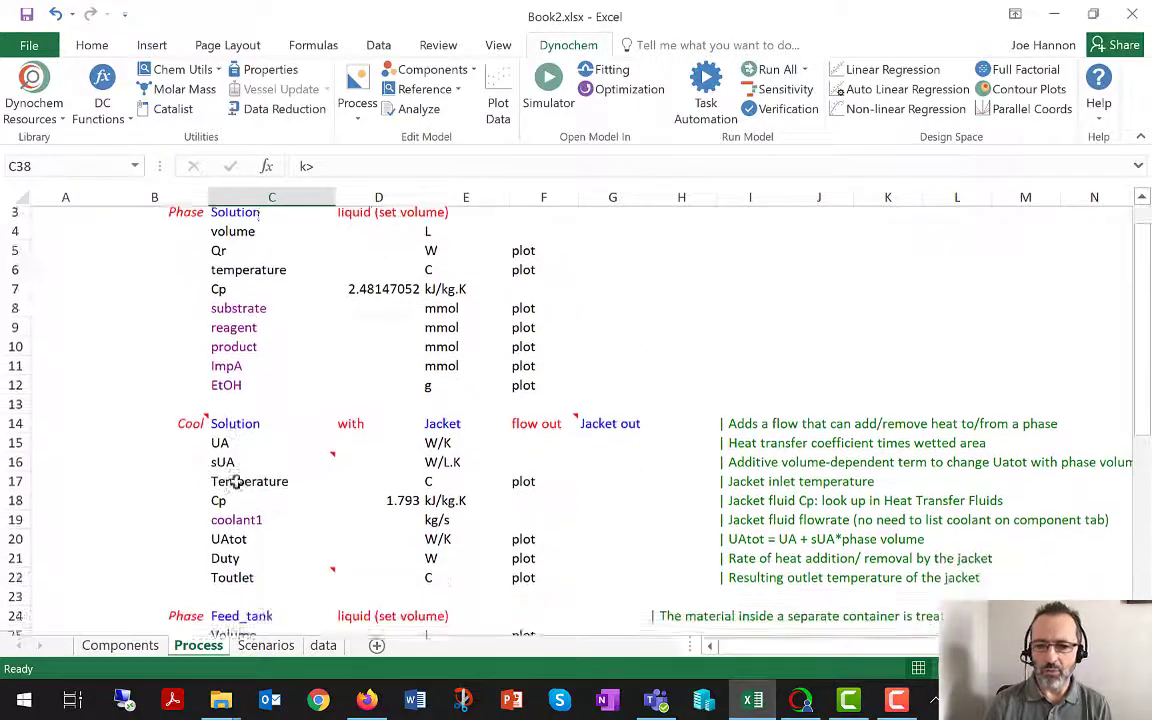
scroll(232, 483, "down", 2)
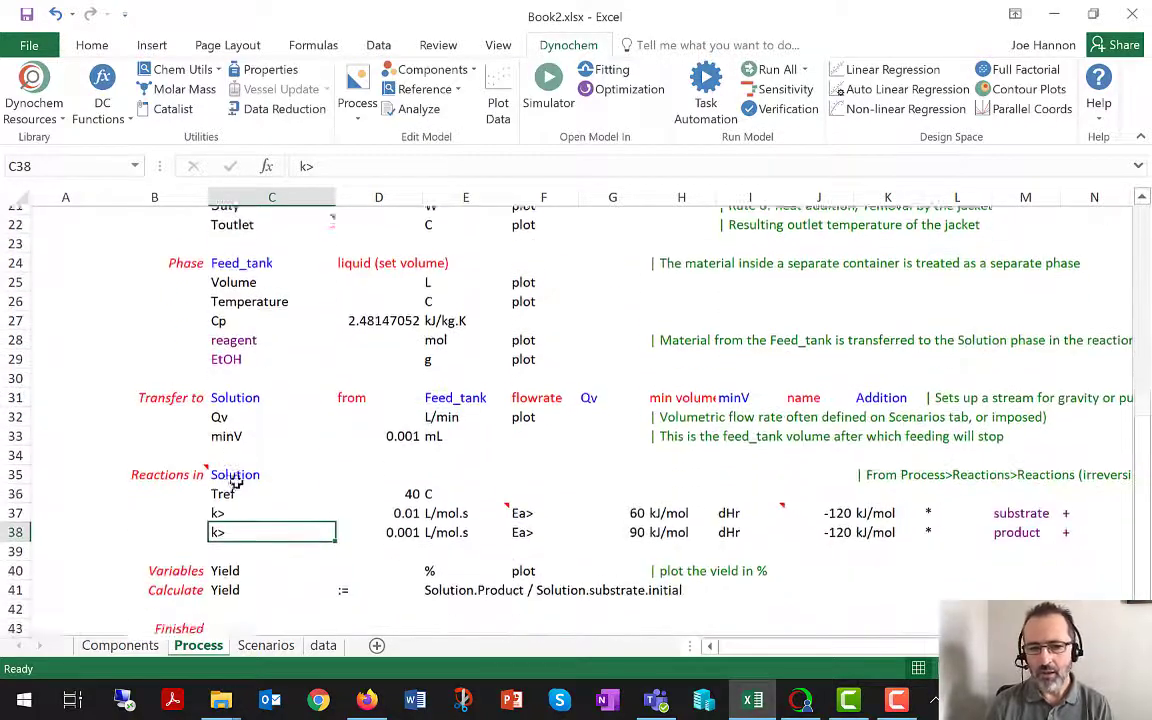
Return to the Scenarios sheet and select the Experiment 1 scenario.
left_click(266, 645)
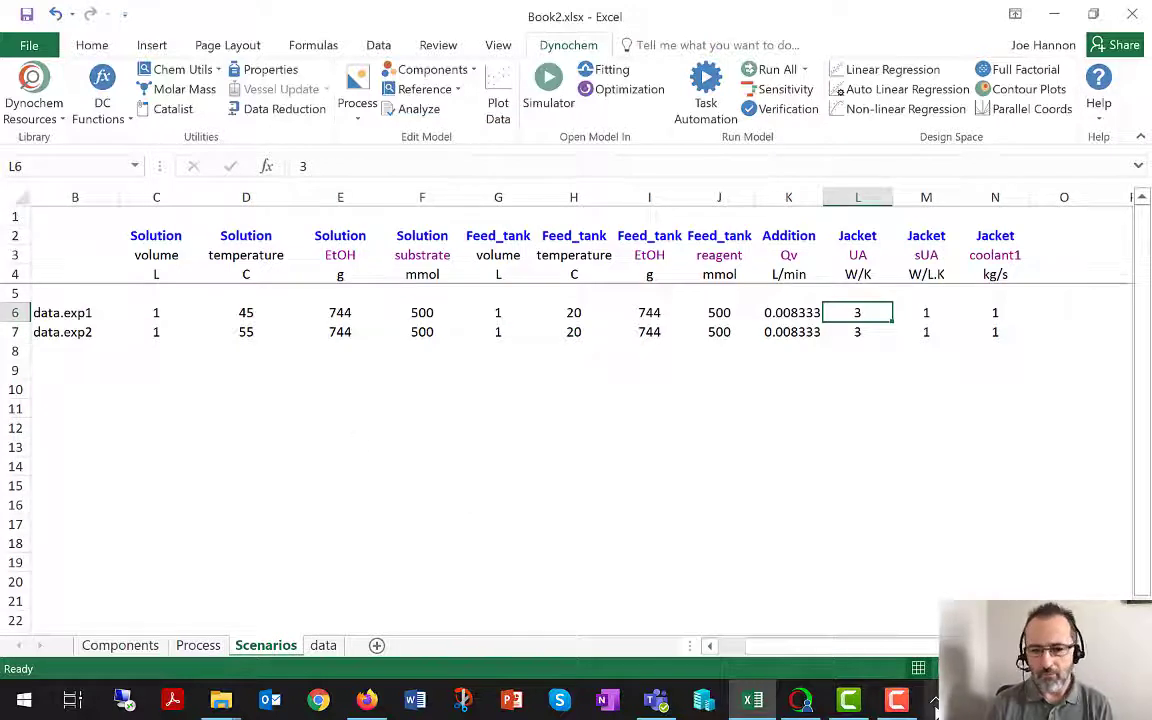
mouse_move(815, 648)
left_mouse_down()
mouse_move(771, 652)
mouse_move(817, 647)
left_mouse_up()
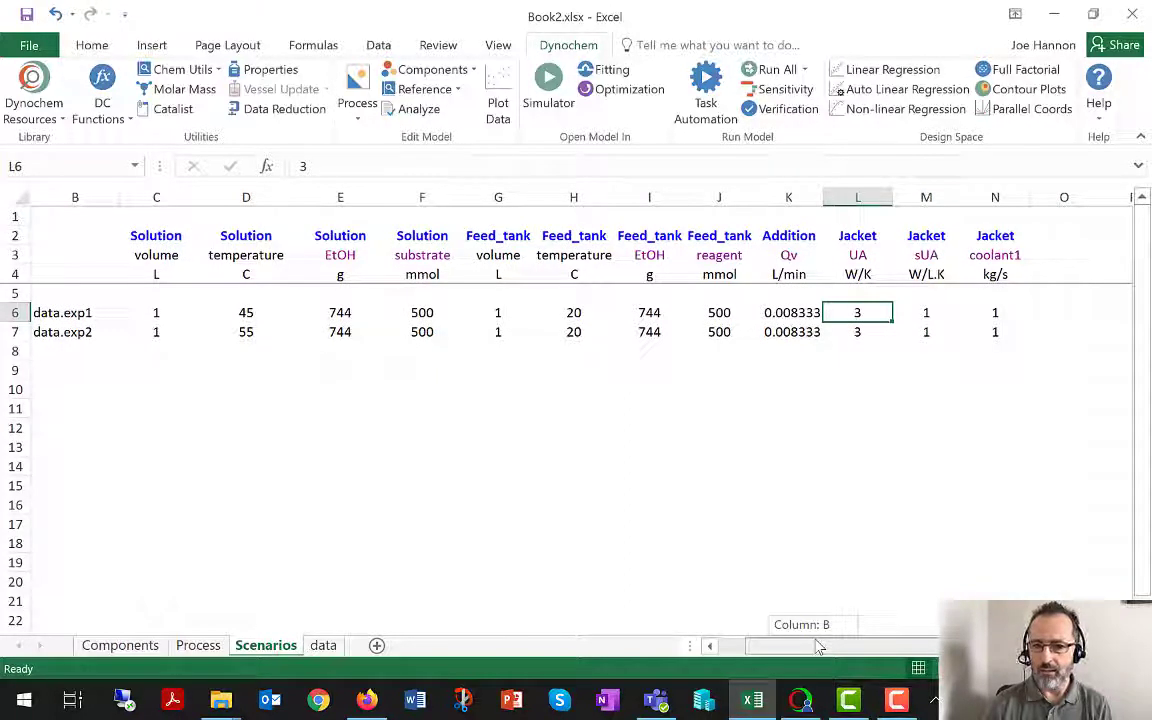
left_click_drag(817, 647, 760, 628)
left_click(44, 312)
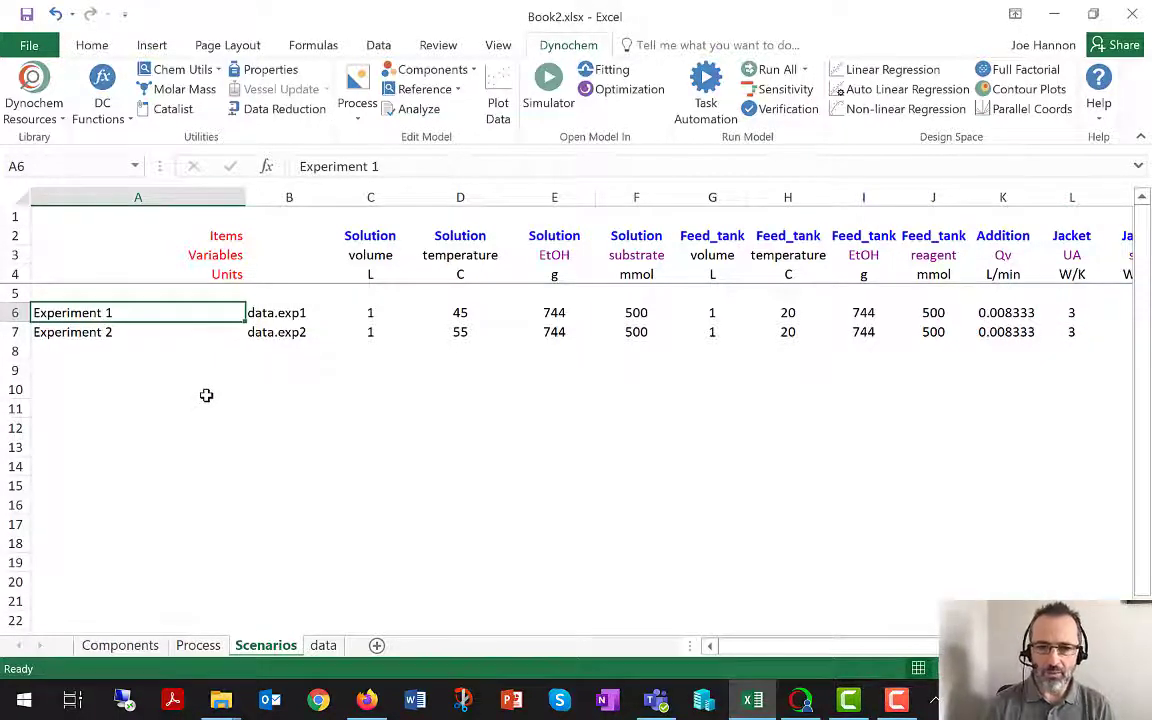
Open the model in the Simulator with the Experiment 1 scenario and run the simulation.
left_click(562, 89)
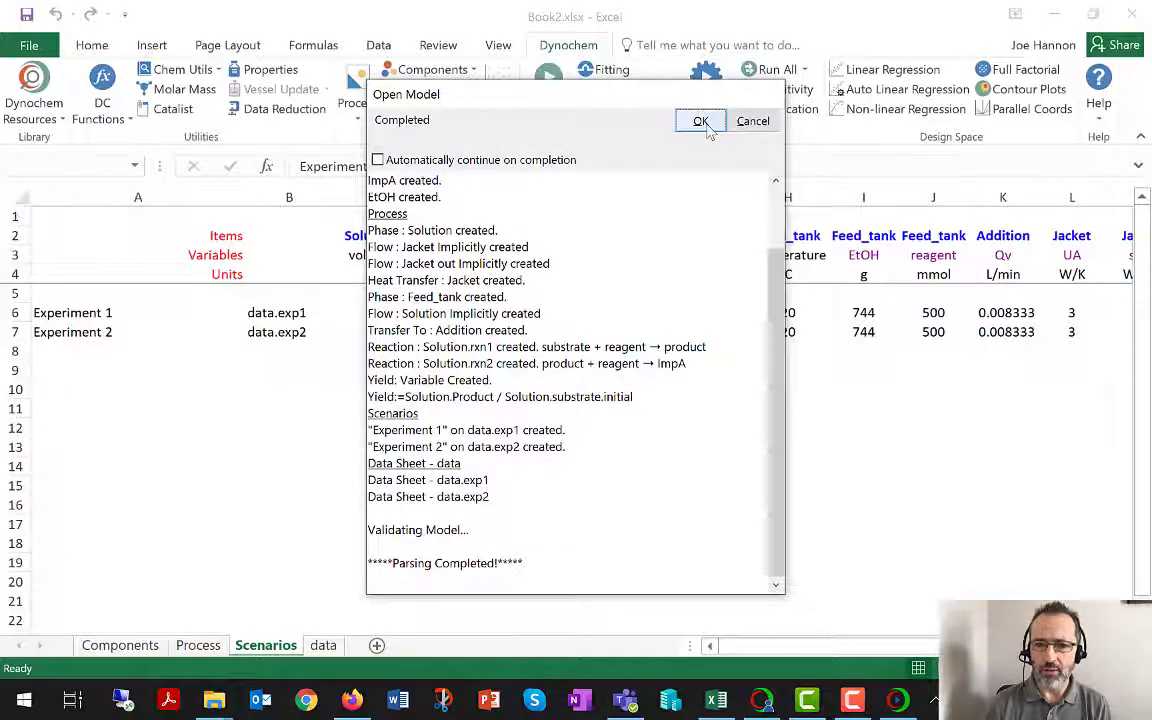
left_click(700, 120)
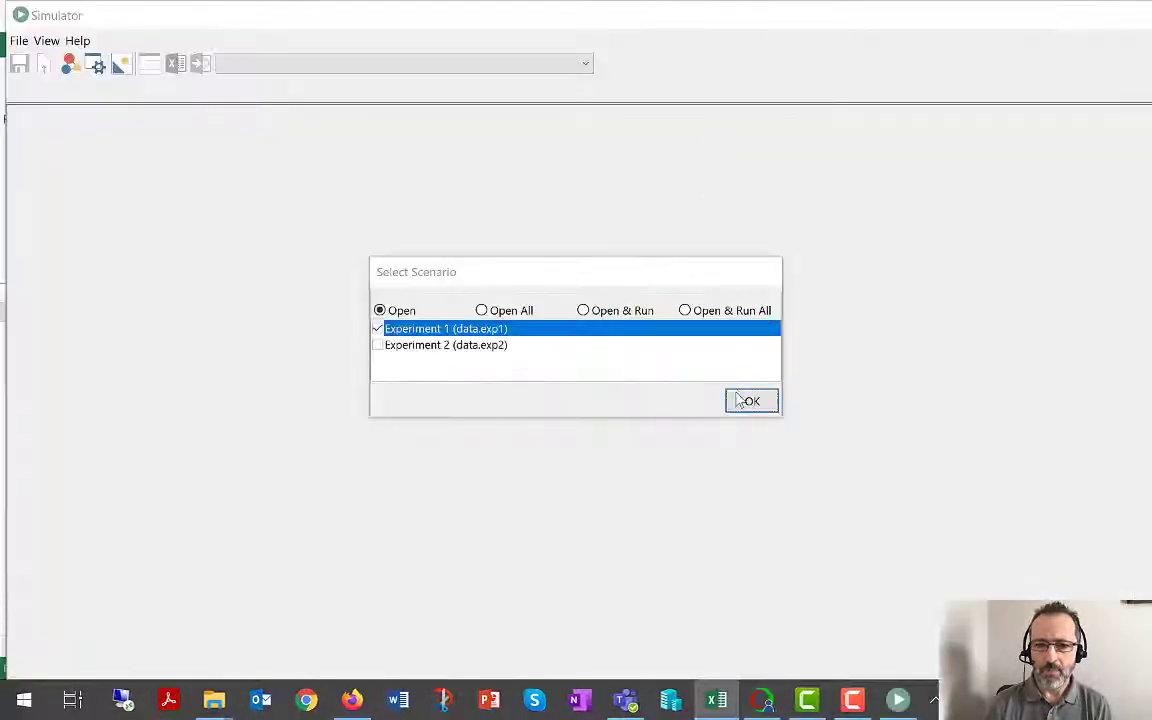
left_click(752, 402)
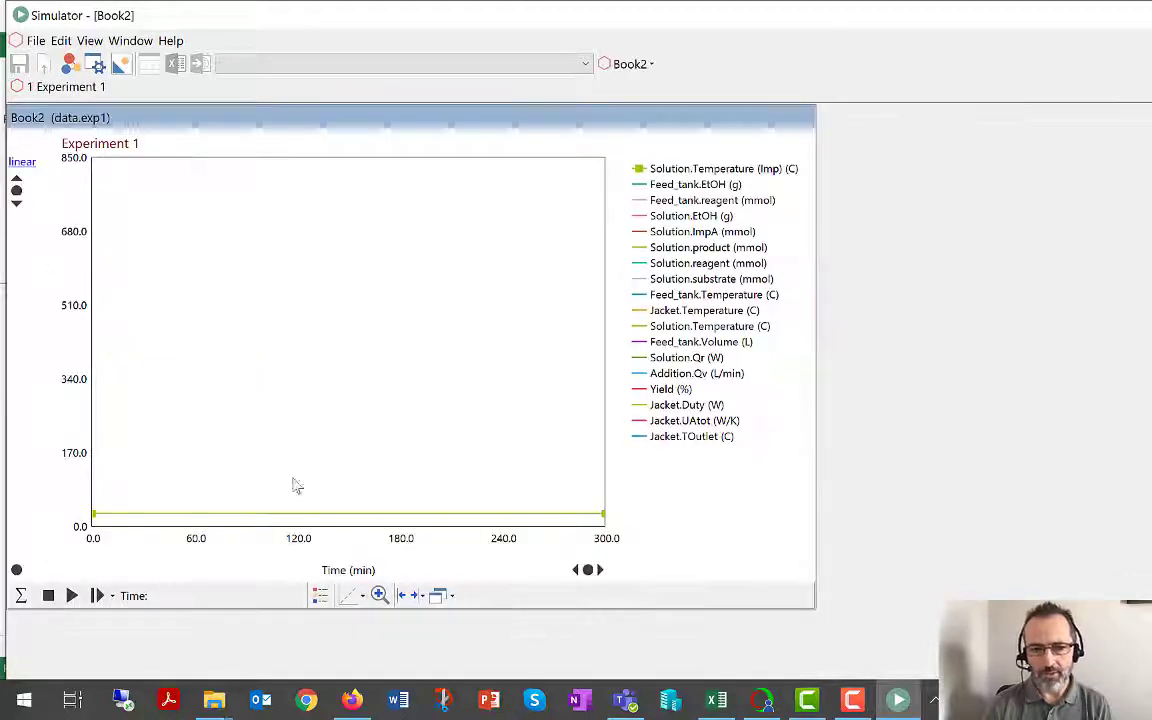
left_click(71, 595)
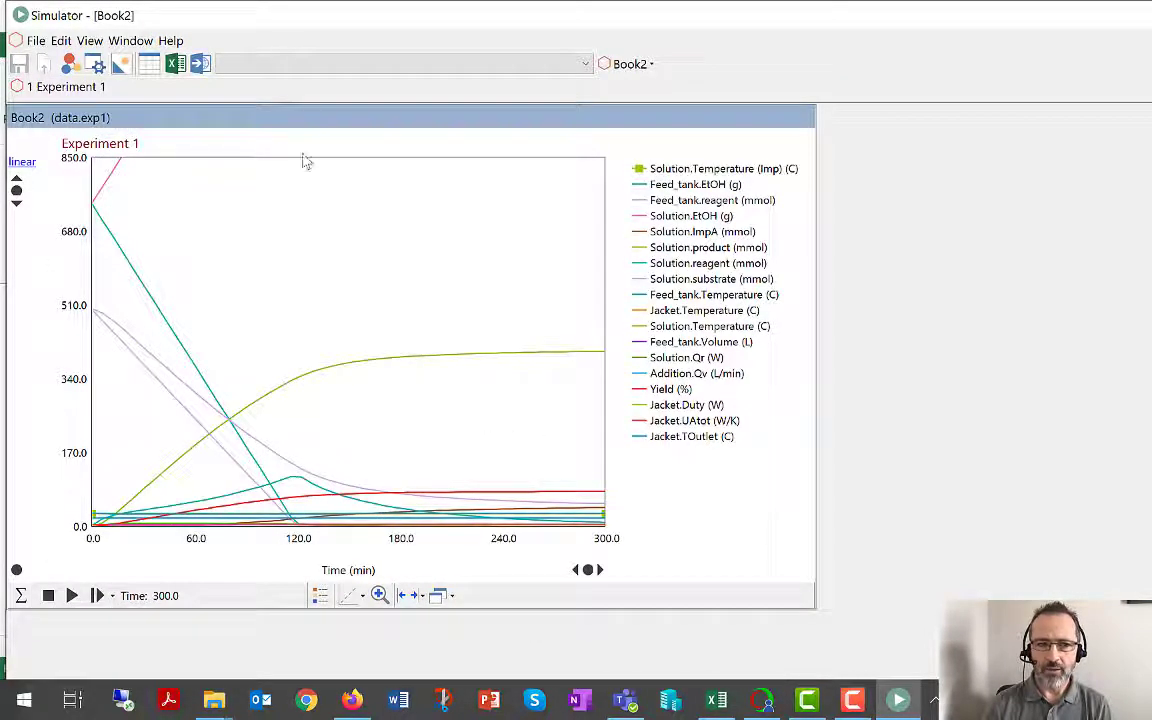
Display the Parameters list of the Experiment 1 simulation and check its view options.
left_click(96, 64)
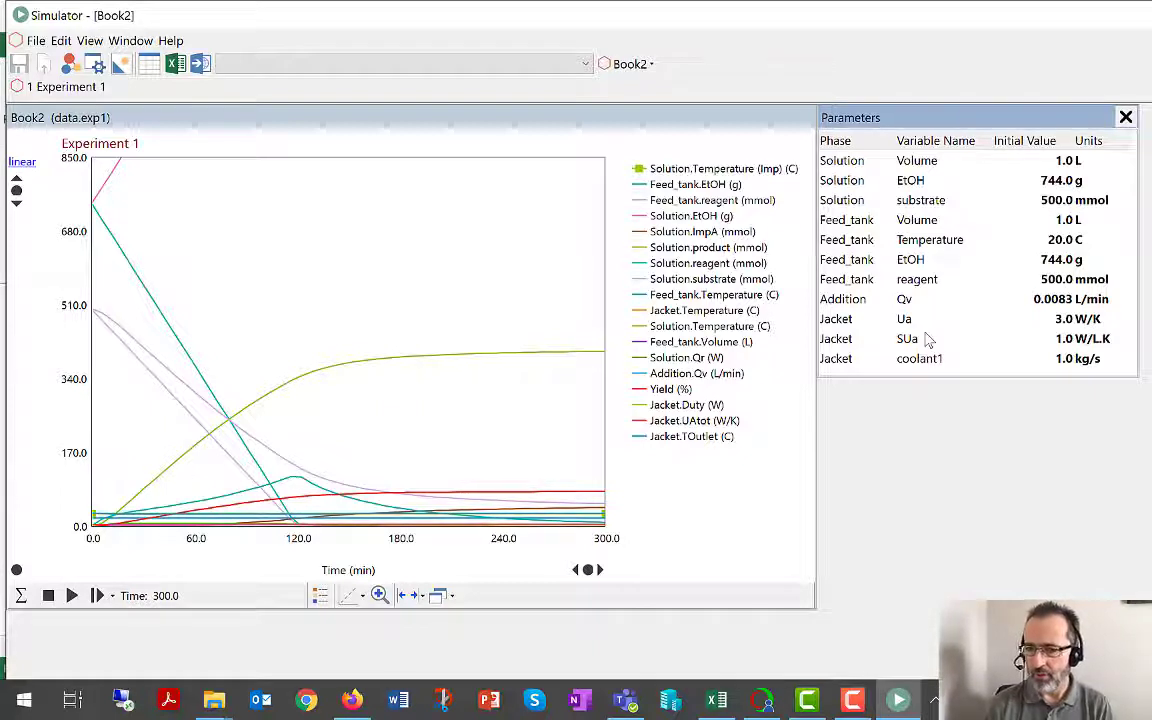
right_click(862, 250)
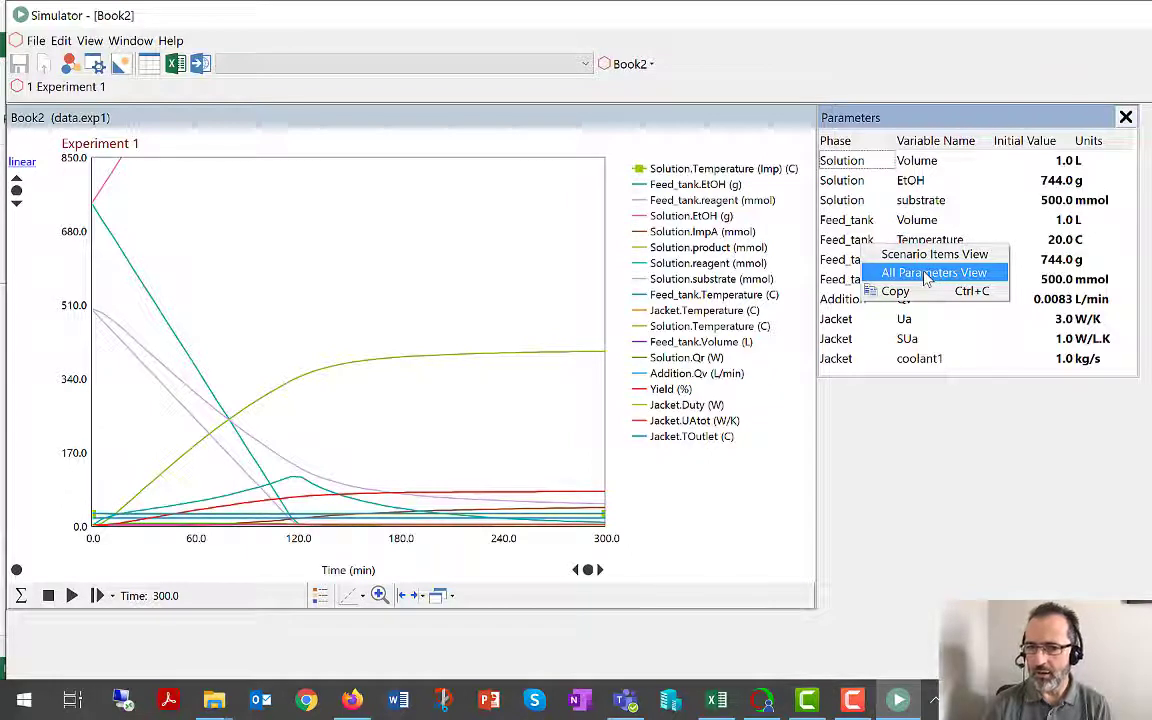
left_click(880, 205)
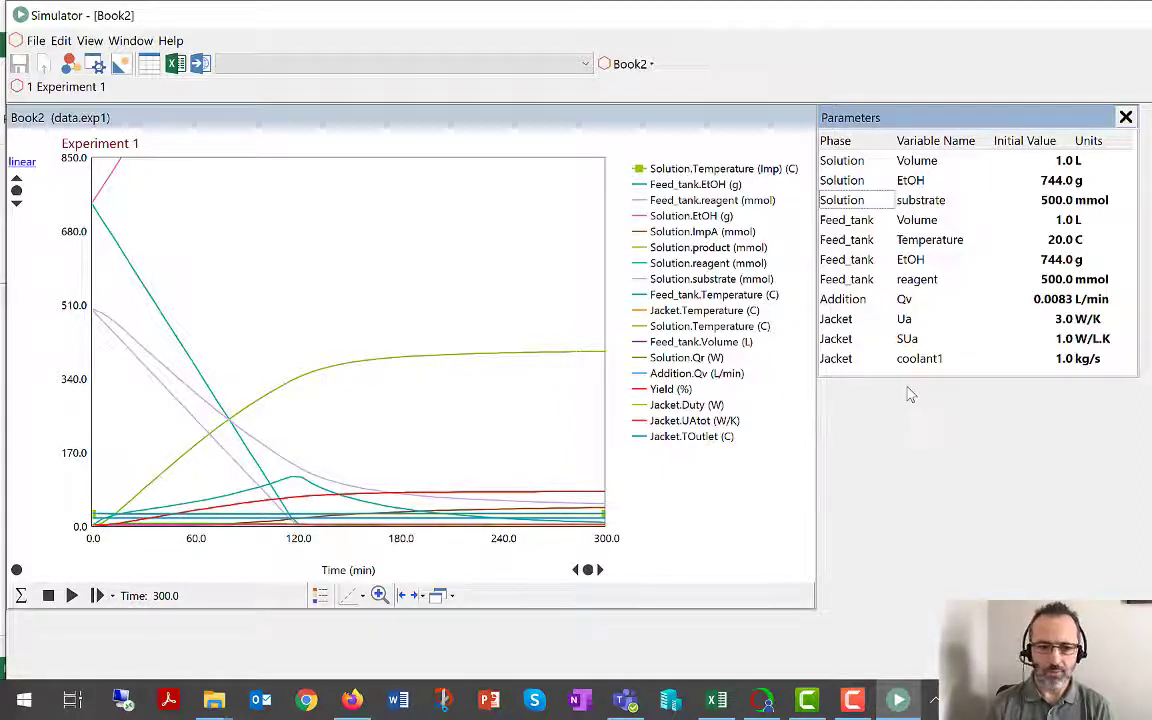
Examine the Addition.Qv, Solution.Qr and Yield curves on the plot, then close the Simulator and return to the workbook.
left_click(692, 372)
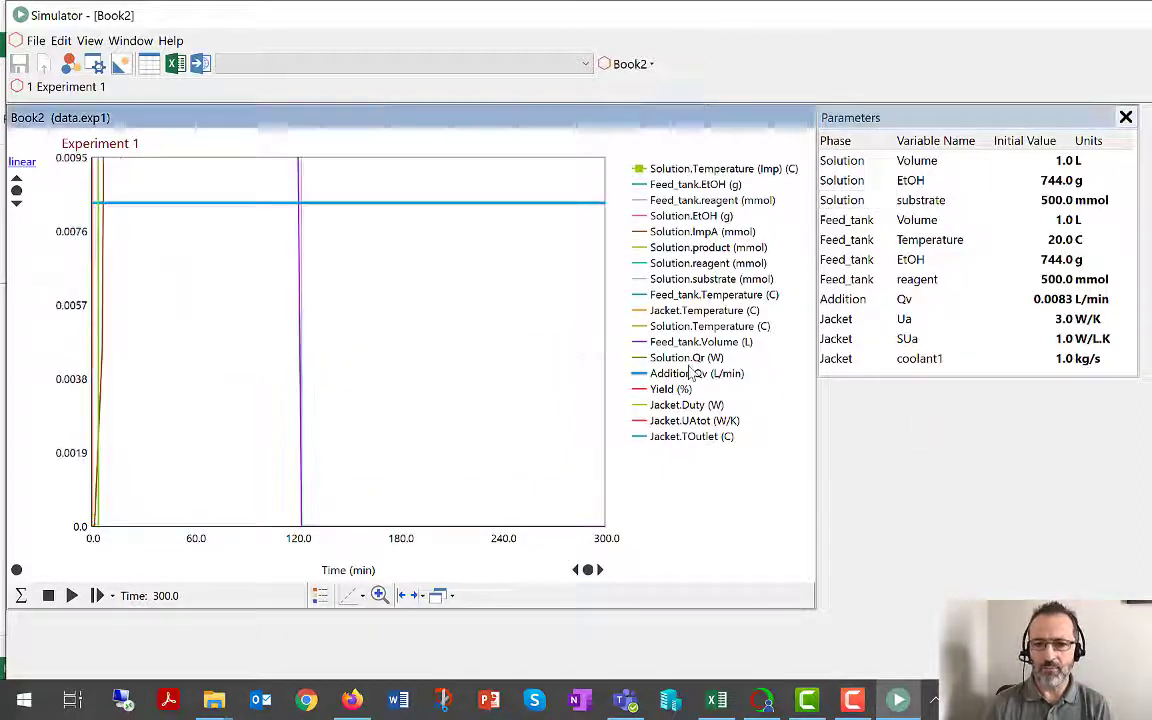
left_click(689, 361)
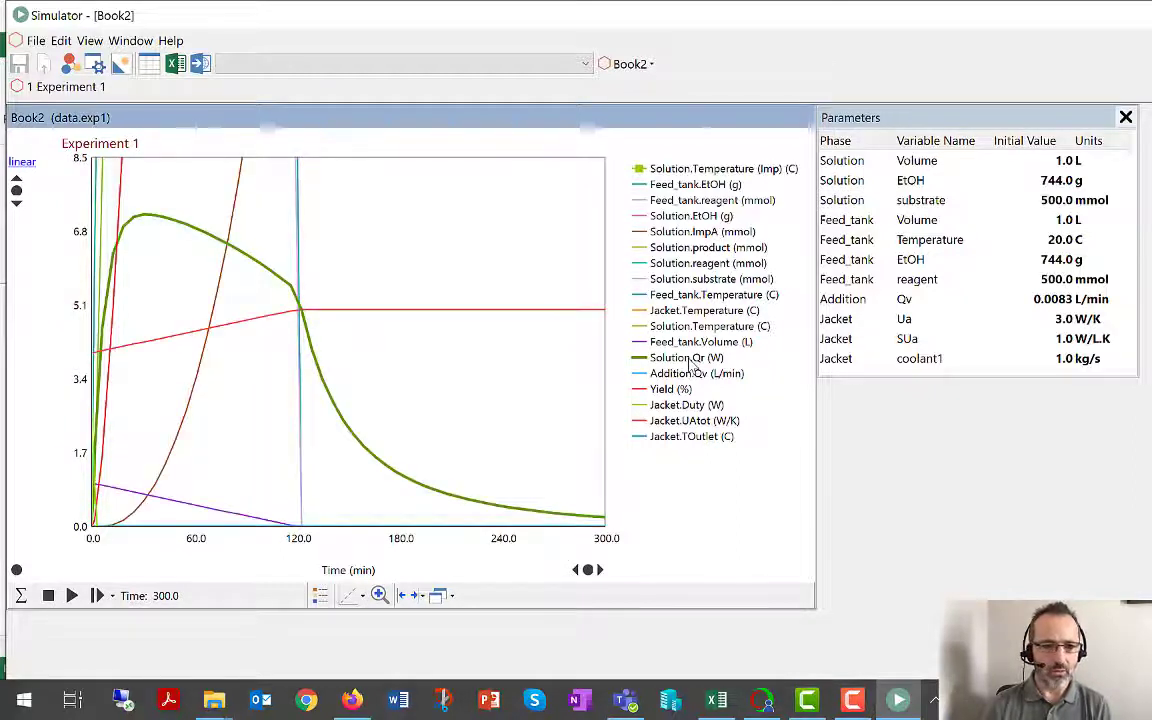
left_click(665, 389)
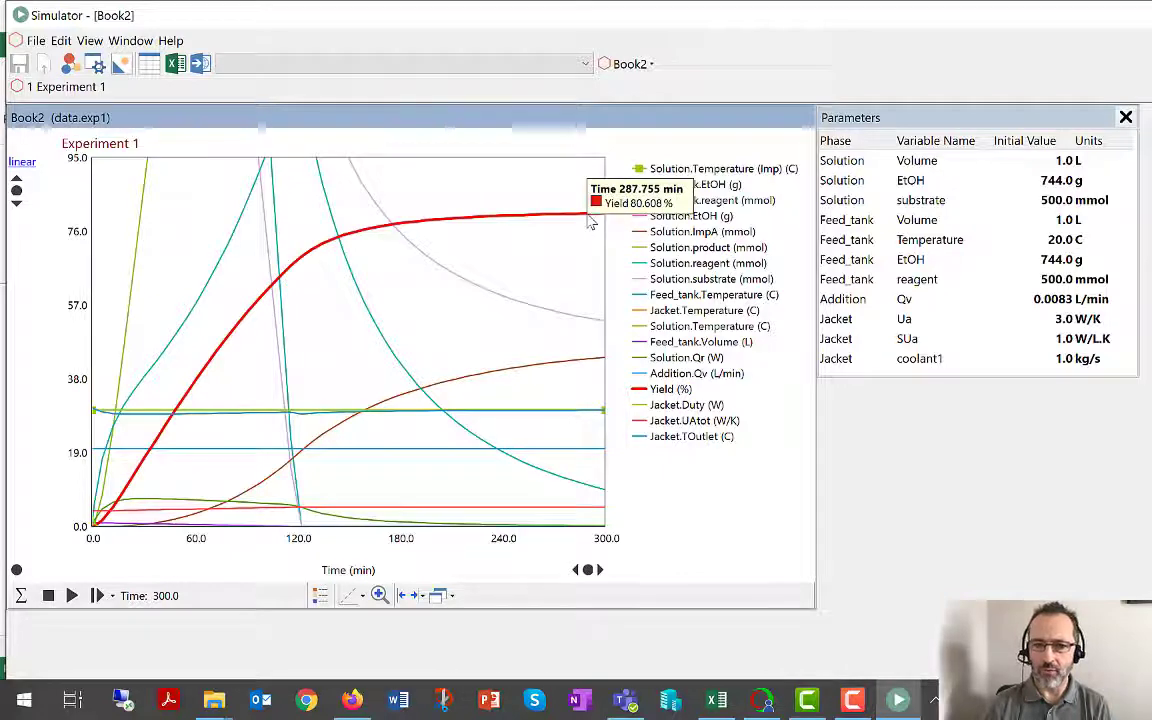
right_click(707, 22)
left_click(748, 121)
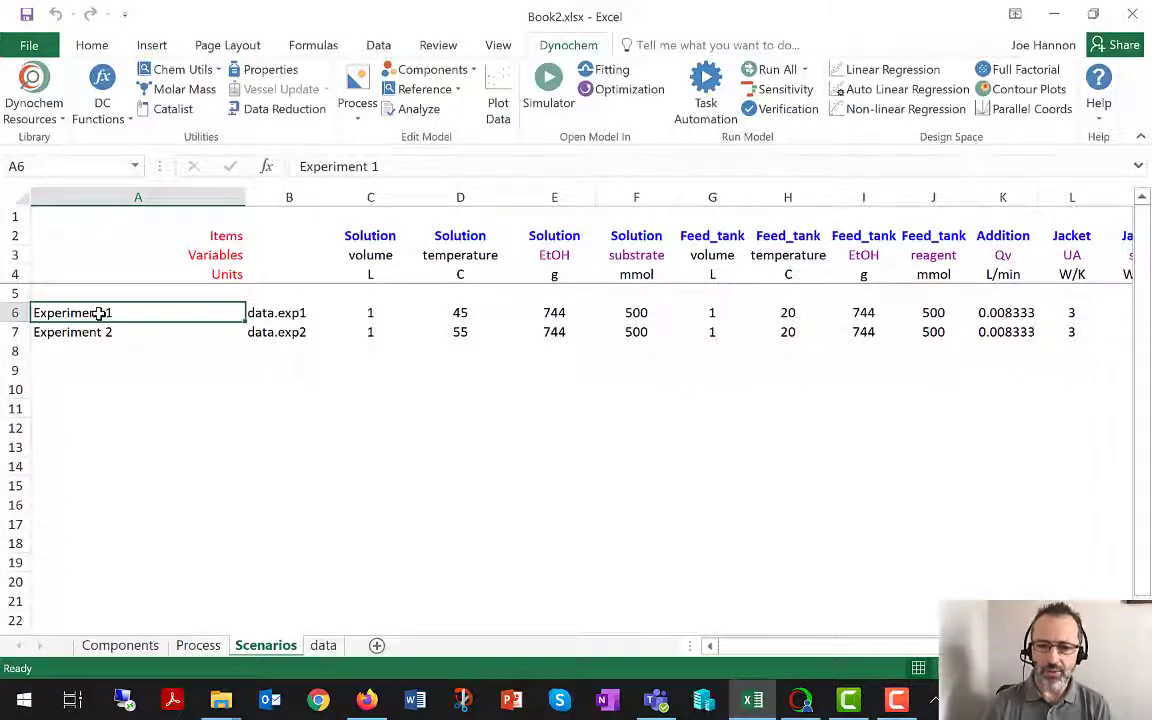
Open the Catalist and search the Scale-up Equipment (Eng) database for LR01.
left_click(180, 112)
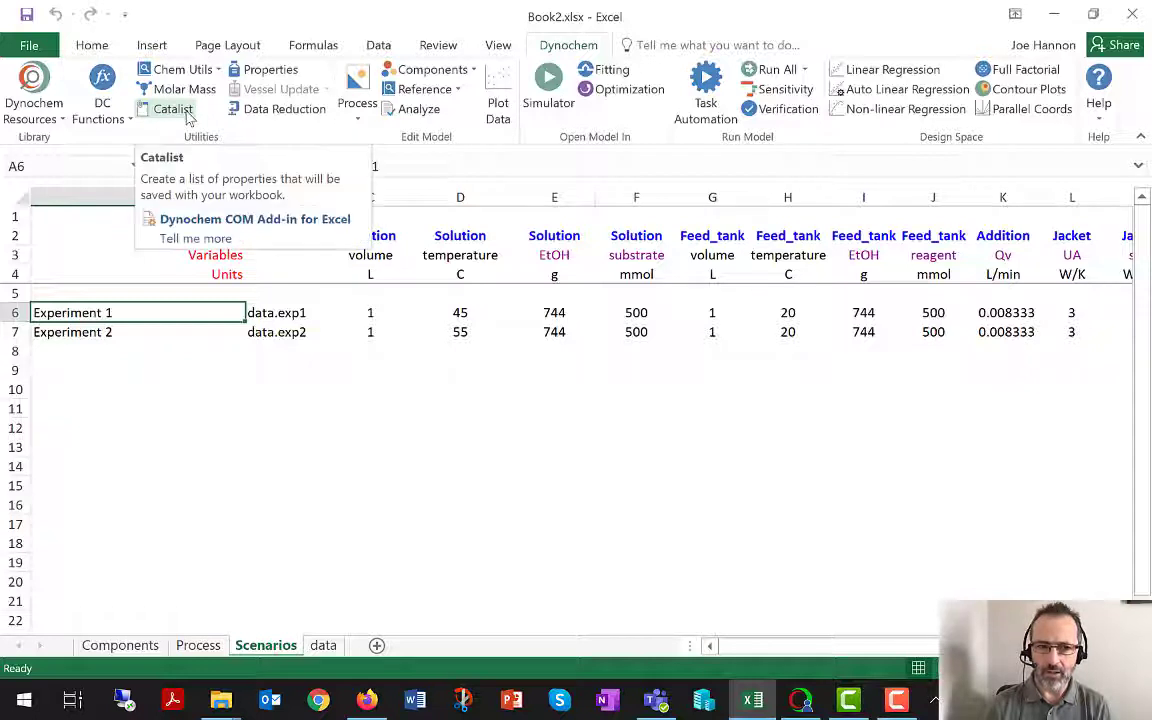
left_click(170, 112)
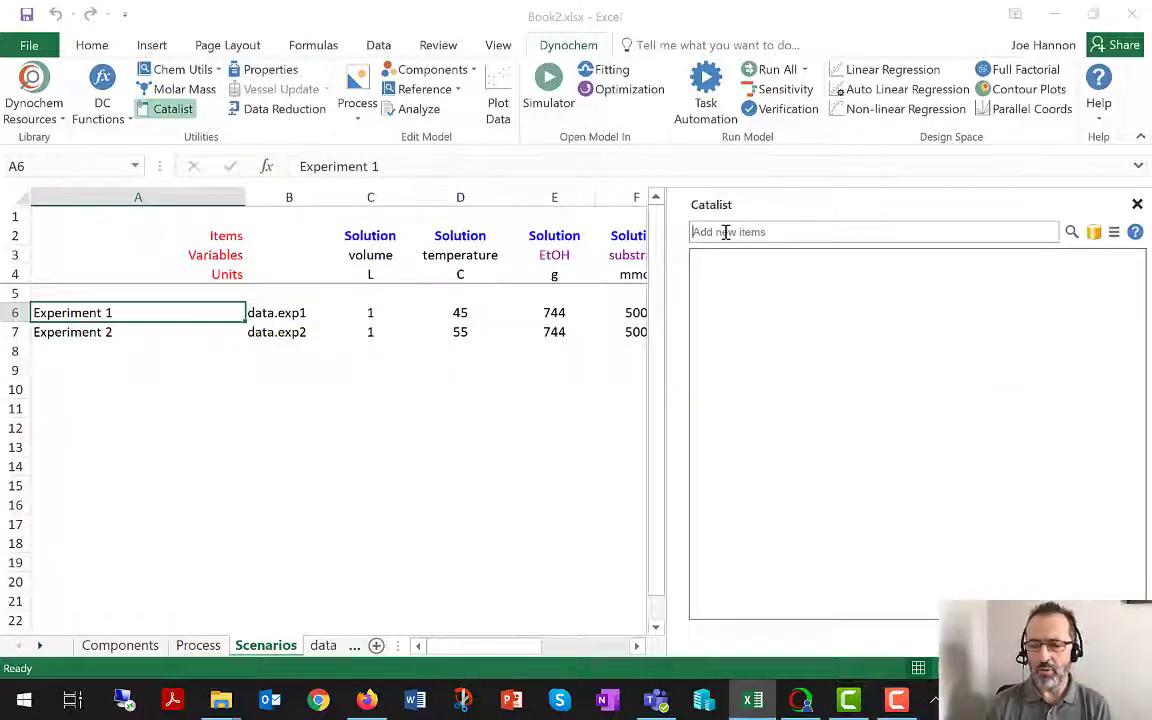
left_click(726, 232)
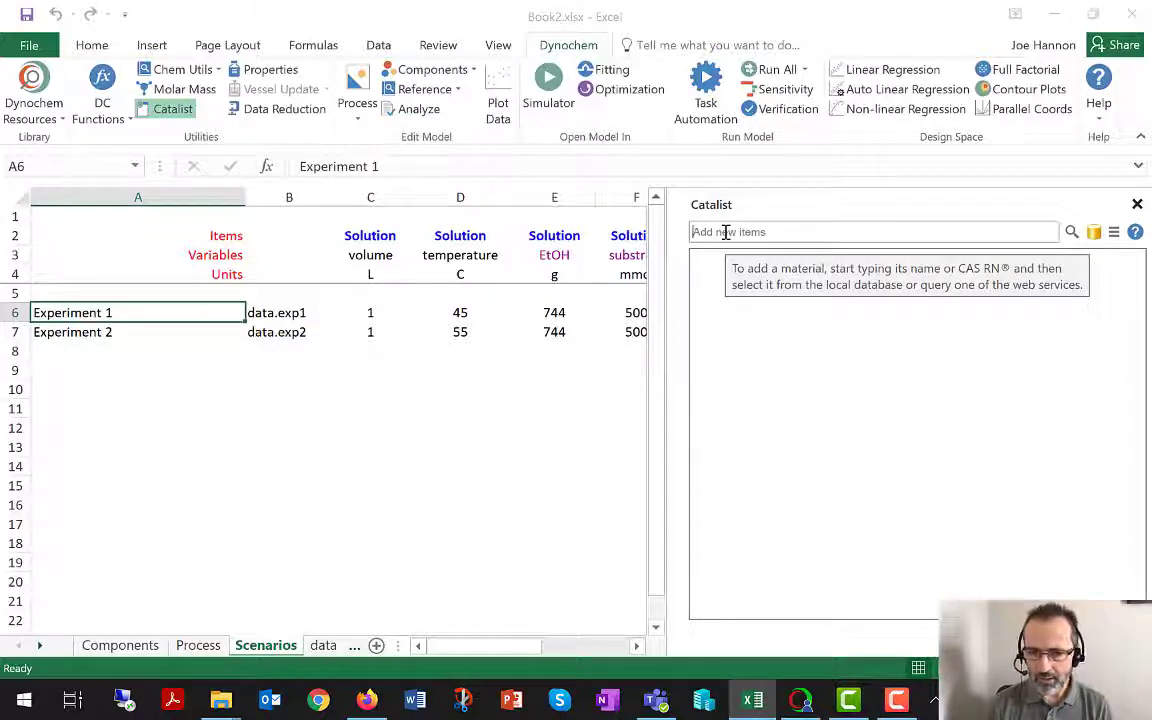
type("LRO1")
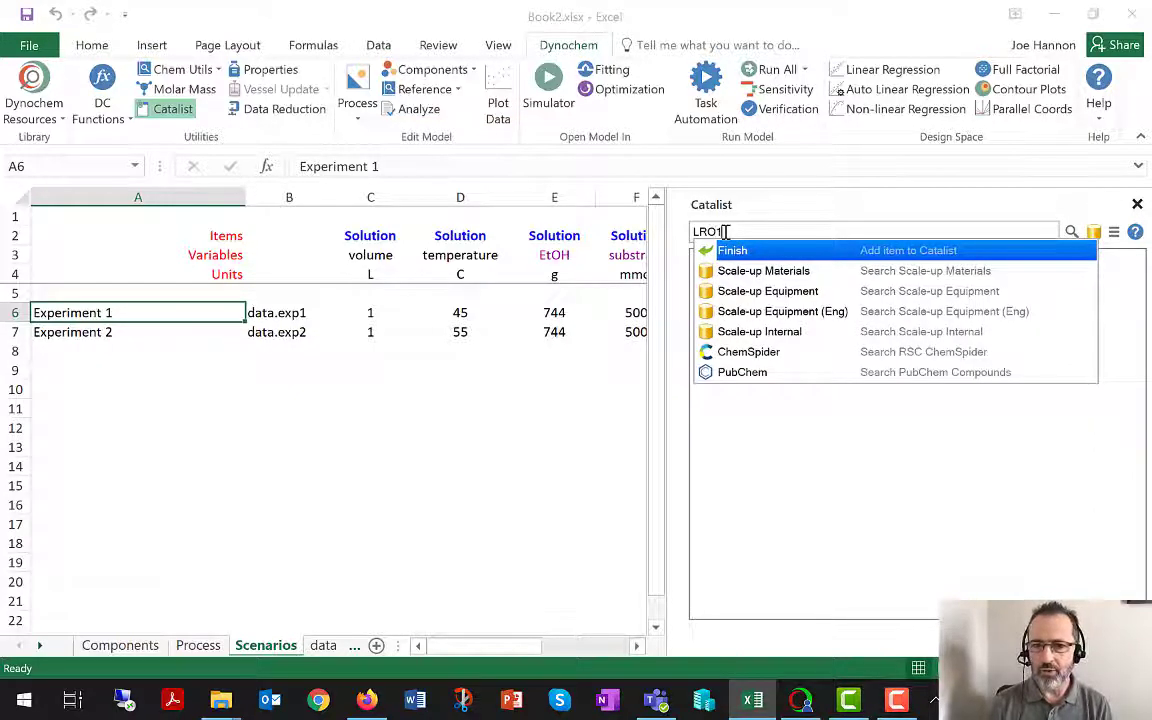
key("BackSpace")
key("BackSpace")
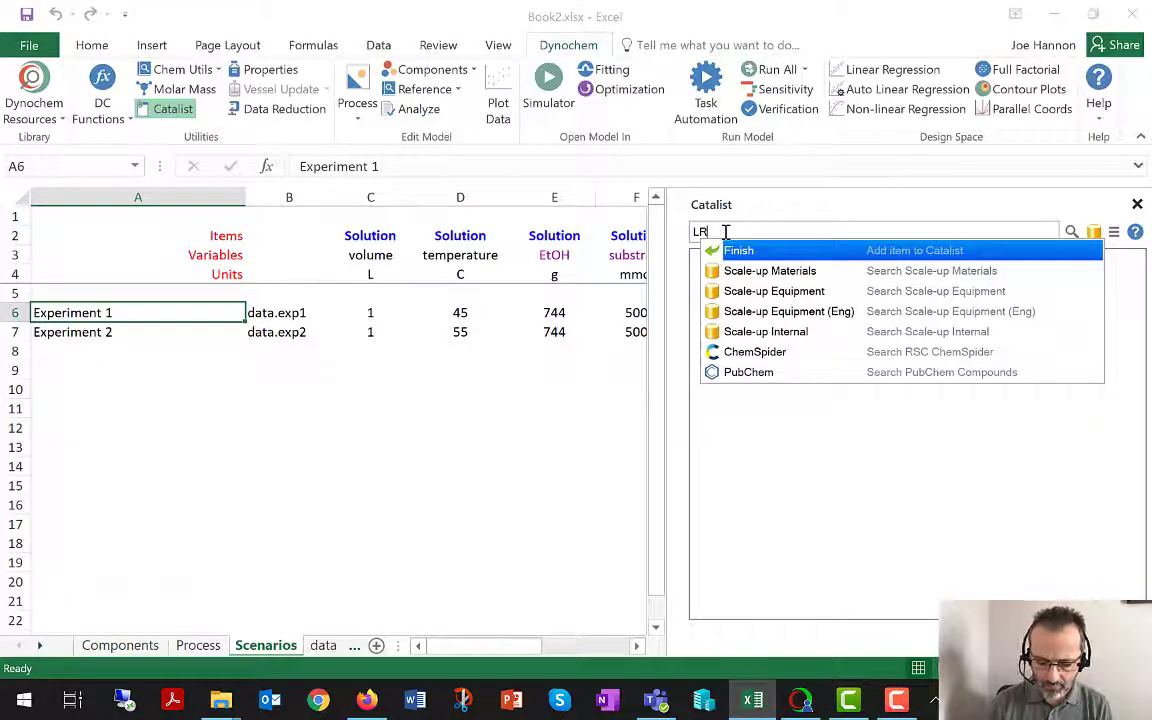
type("01")
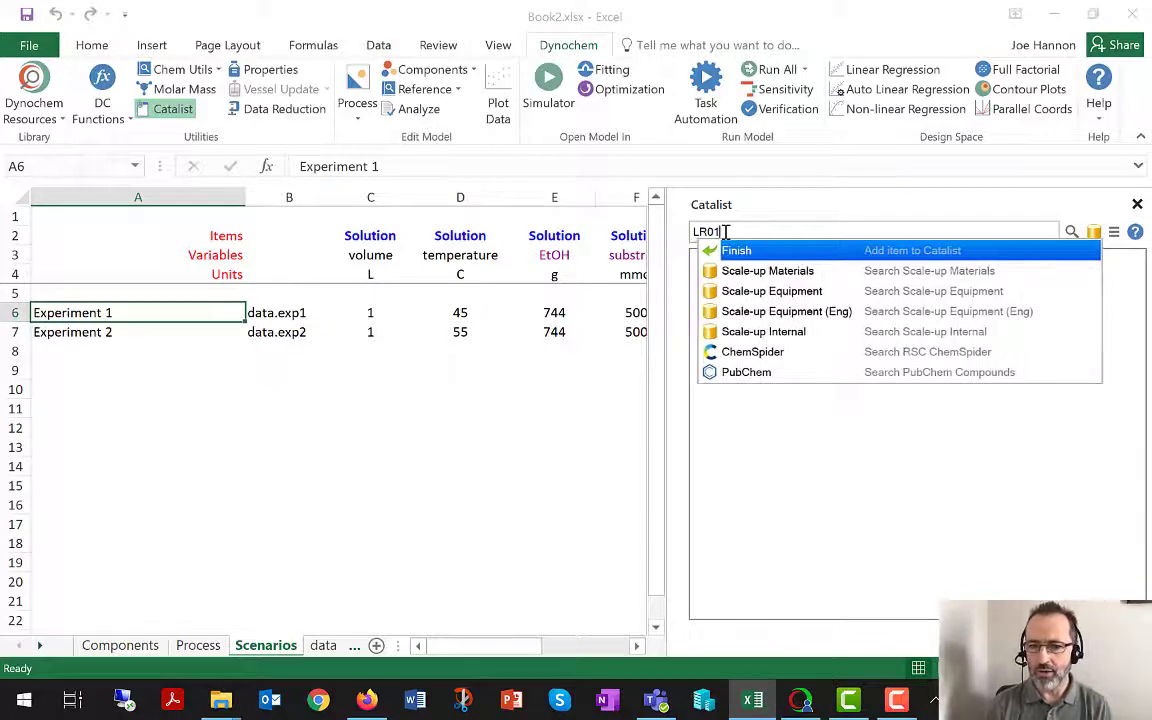
left_click(808, 313)
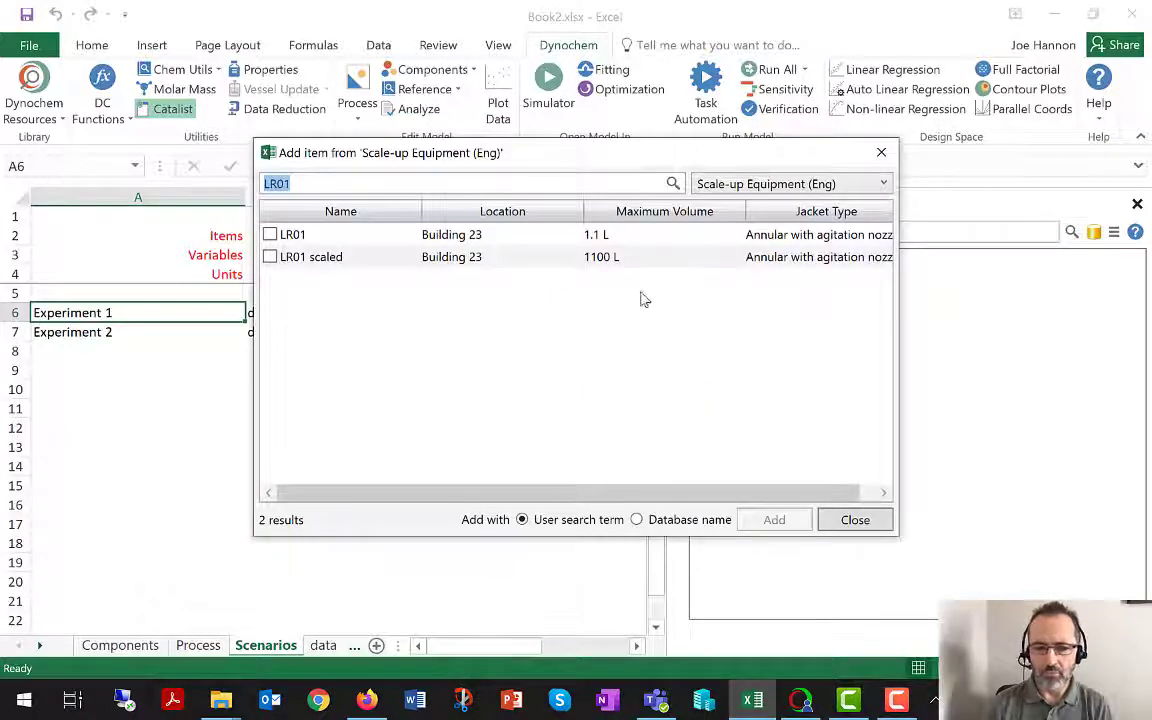
Add the 1.1 L LR01 vessel to the Catalist under the user search term and close the search results.
left_click(270, 236)
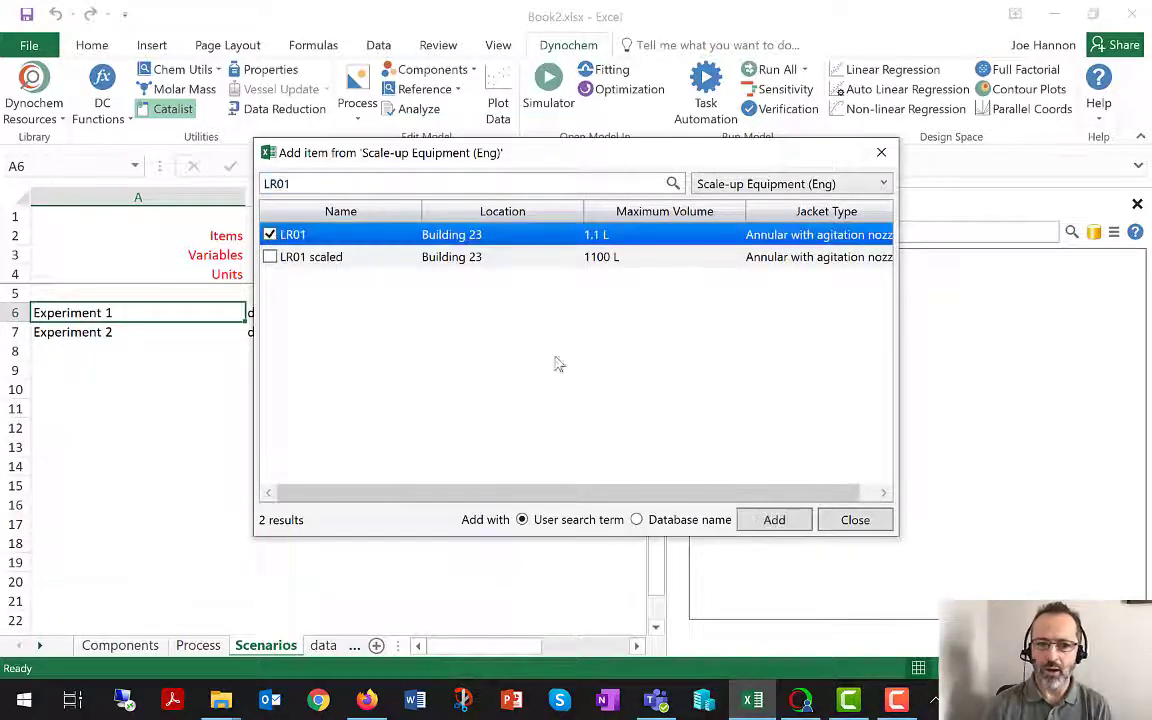
left_click(775, 520)
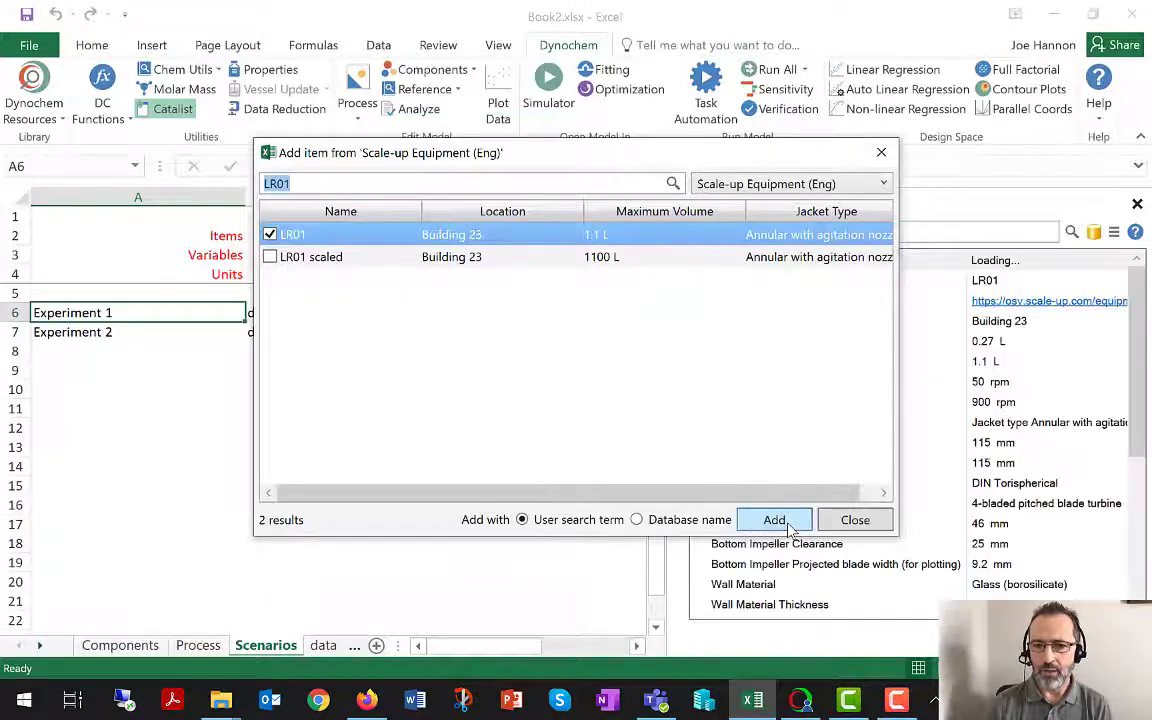
left_click(855, 520)
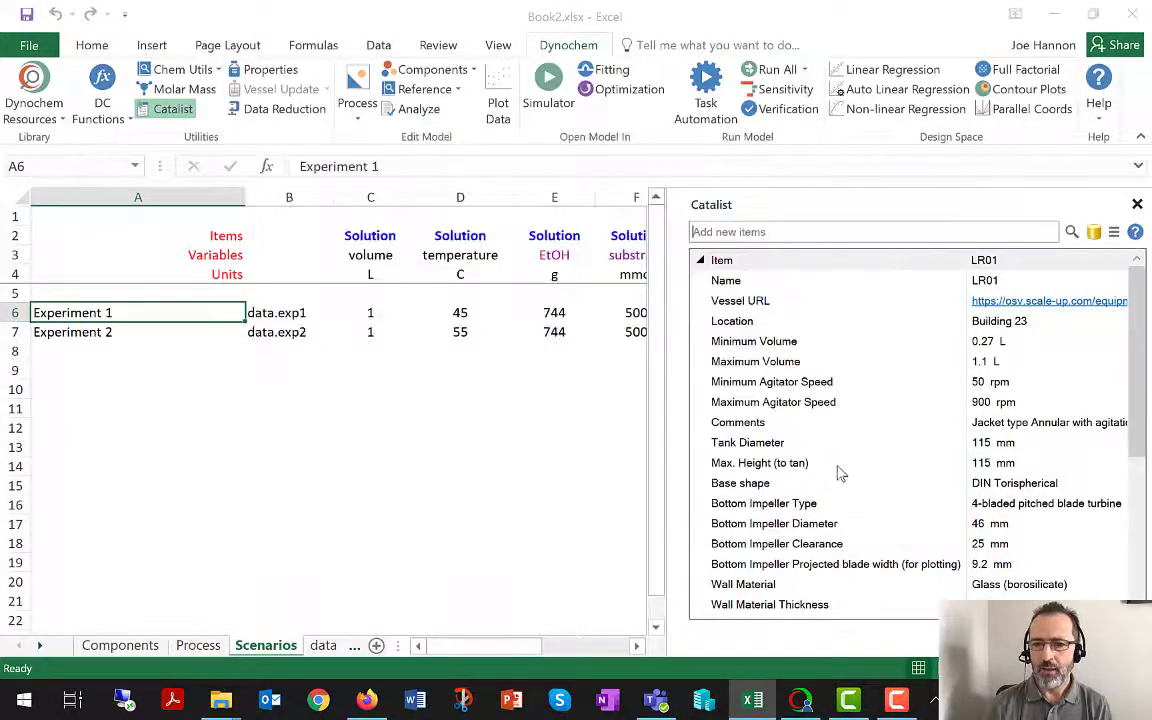
Review the LR01 properties, open its Vessel URL in the browser, examine the vessel drawing and data, and close the page.
left_click_drag(1142, 351, 1137, 260)
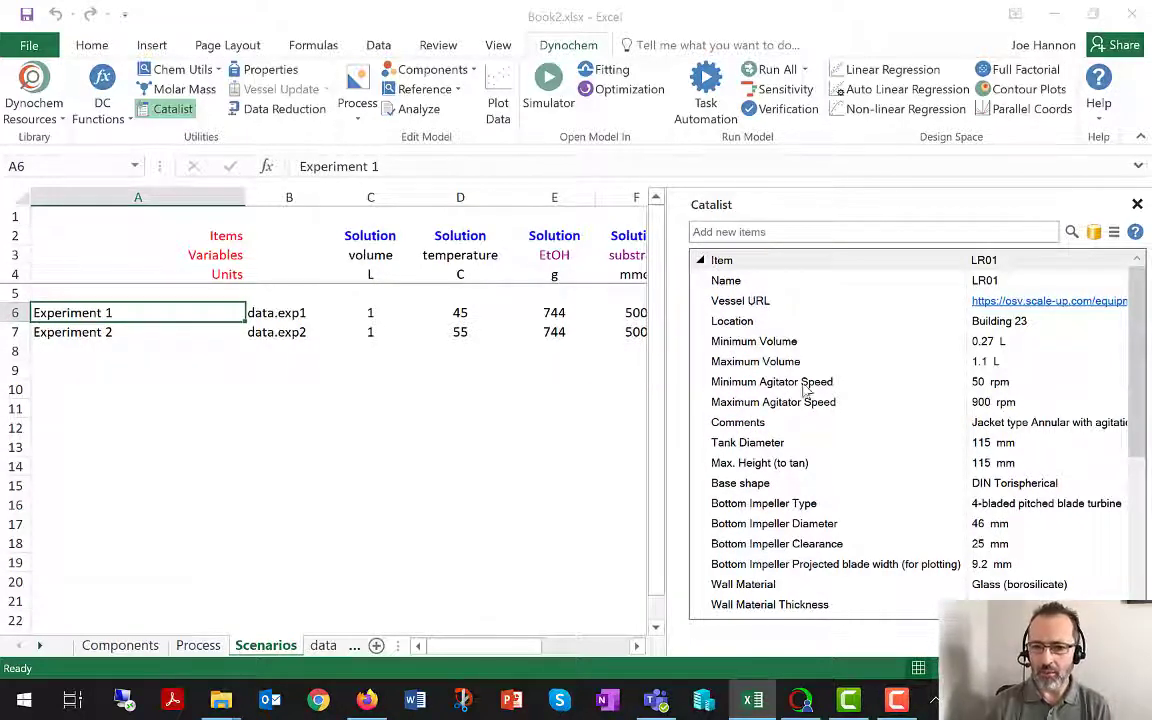
left_click(184, 112)
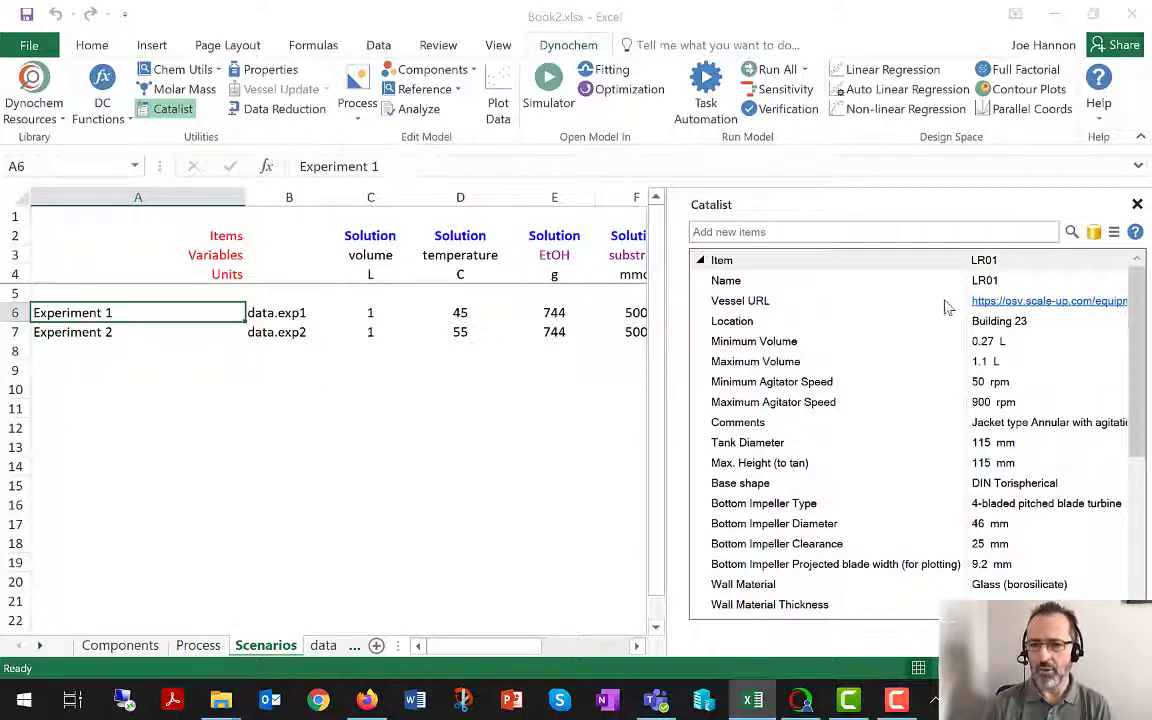
left_click(1003, 305)
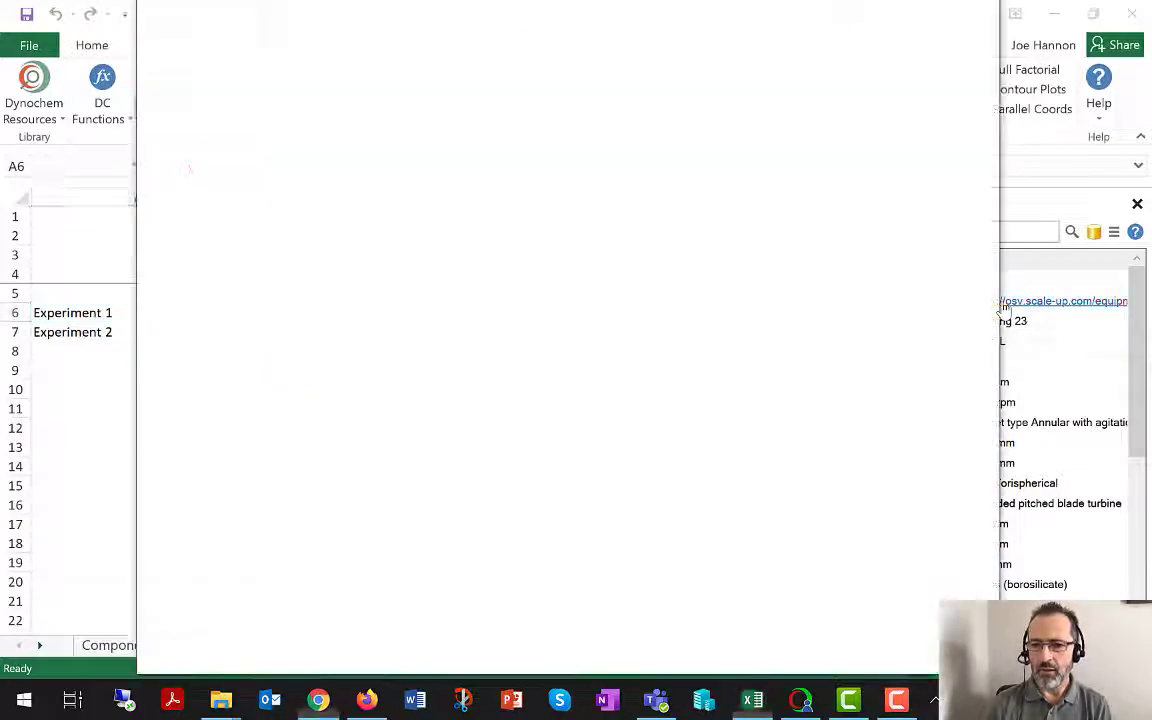
left_click(282, 388)
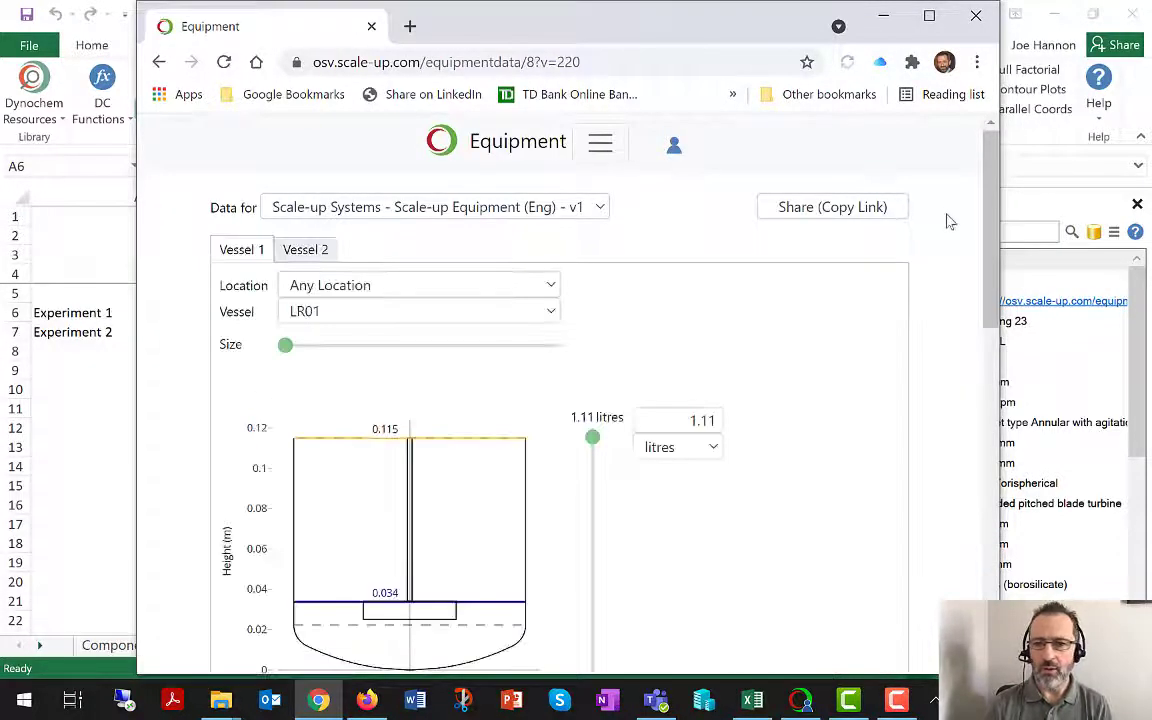
mouse_move(988, 237)
left_mouse_down()
mouse_move(987, 295)
mouse_move(994, 249)
left_mouse_up()
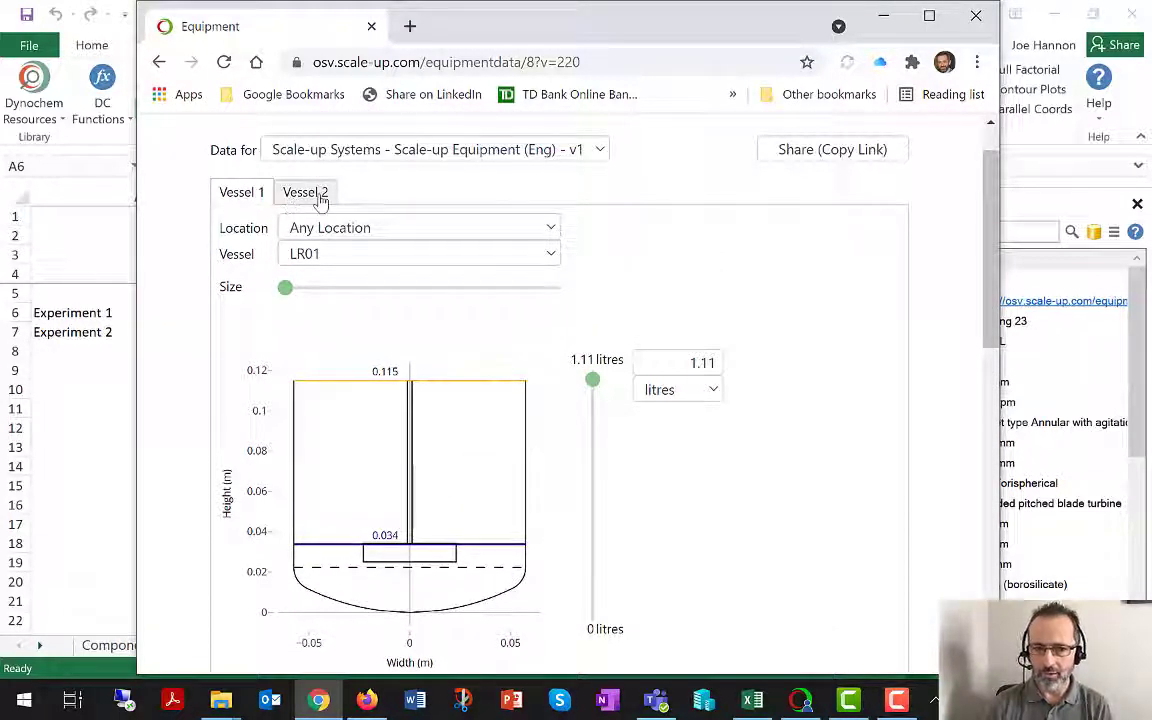
left_click_drag(989, 255, 994, 294)
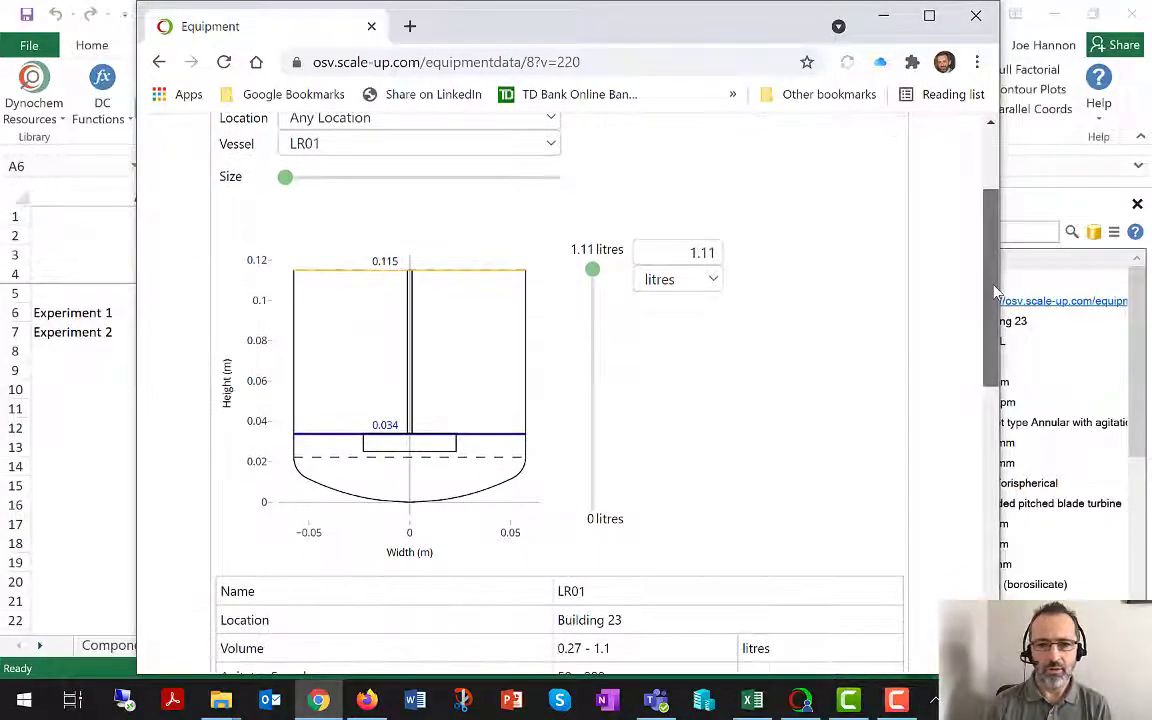
left_click(977, 18)
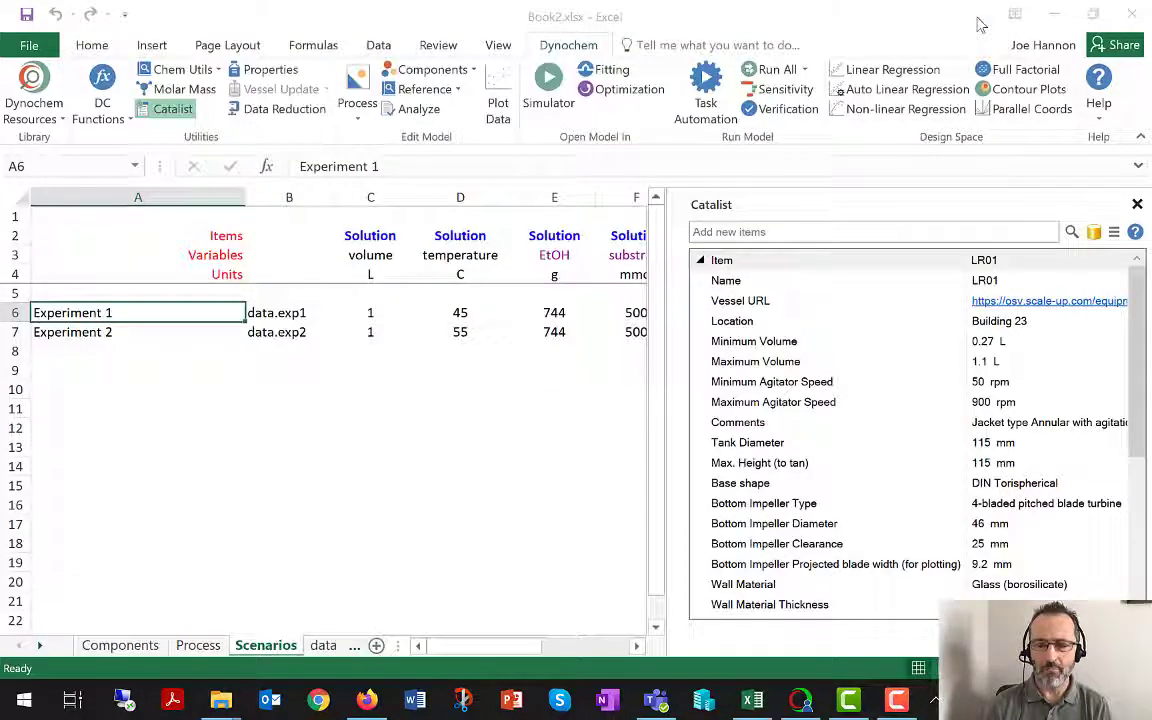
Close the Catalist and switch to the Process sheet.
left_click(1138, 205)
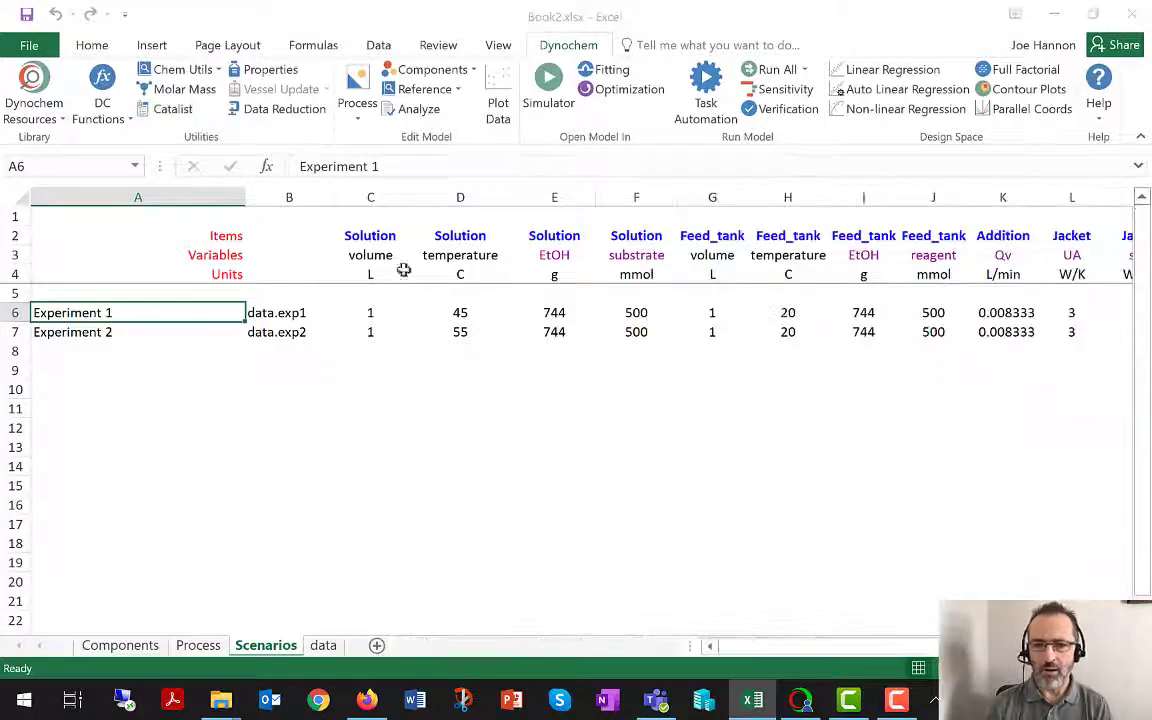
left_click(198, 645)
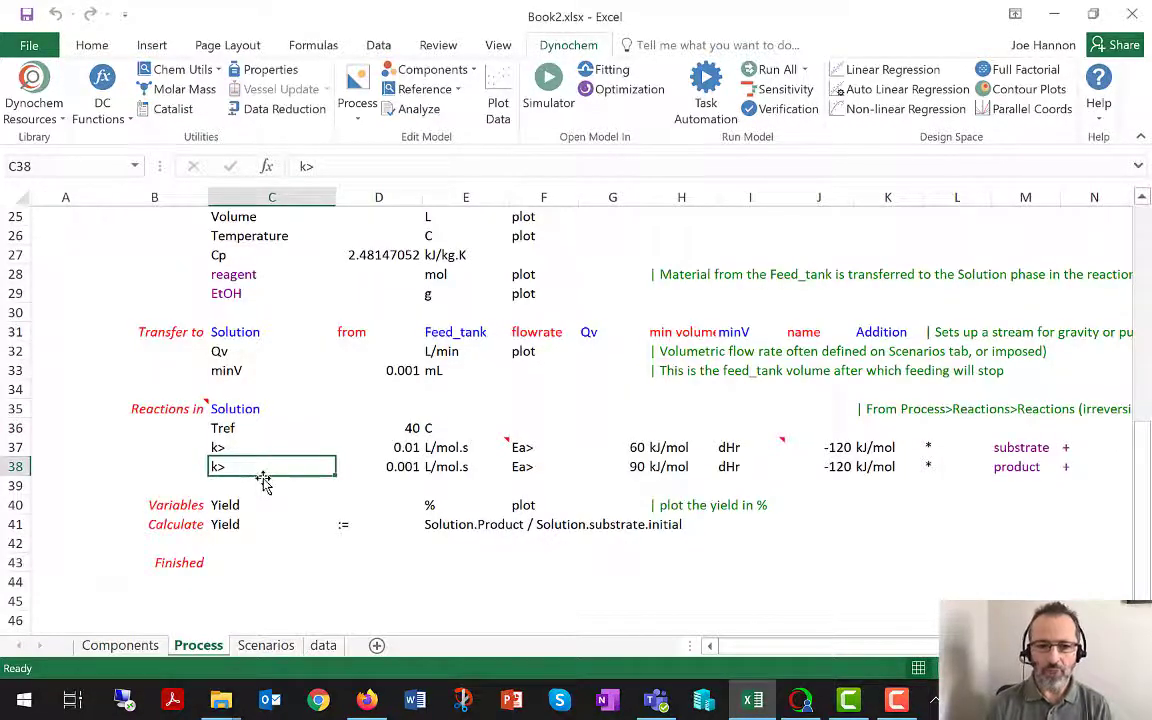